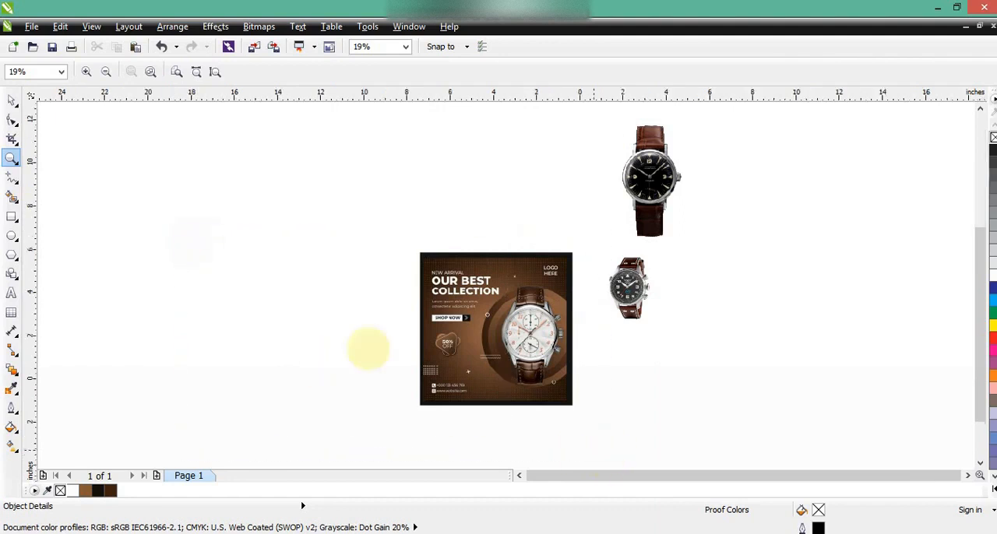
- Draw a square of about 11.37 in beside the reference poster and fill it with near-black C64 M69 Y71 K85
{"action": "left_click", "coordinate": [367, 345]}
{"action": "left_click", "coordinate": [11, 218]}
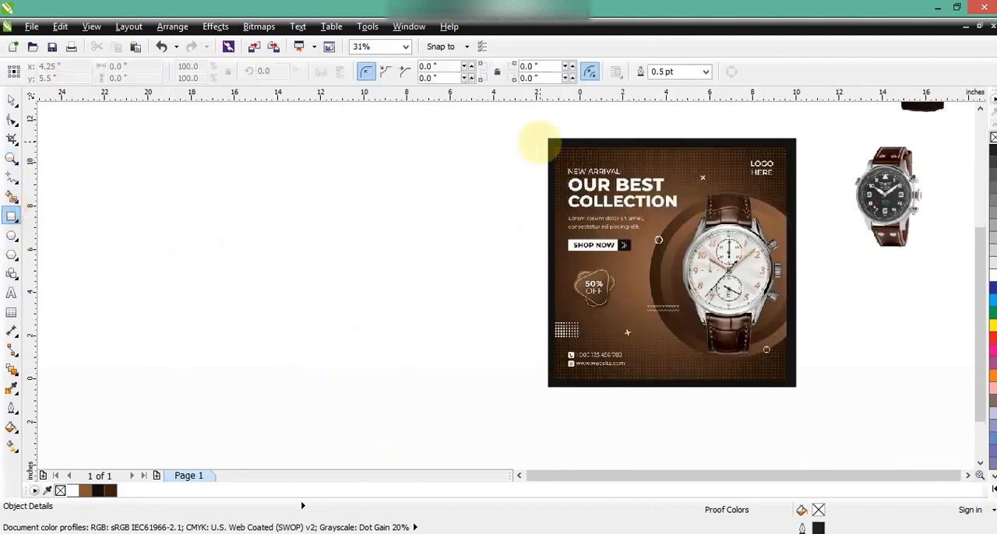
{"action": "mouse_move", "coordinate": [538, 141]}
{"action": "left_mouse_down"}
{"action": "mouse_move", "coordinate": [289, 319]}
{"action": "mouse_move", "coordinate": [296, 311]}
{"action": "left_mouse_up"}
{"action": "left_click", "coordinate": [12, 100]}
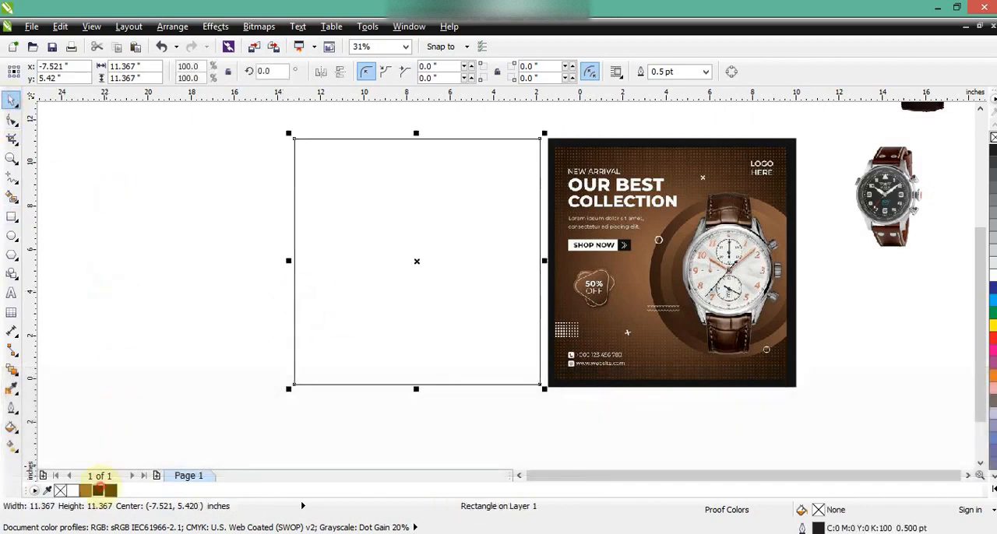
{"action": "left_click", "coordinate": [98, 490]}
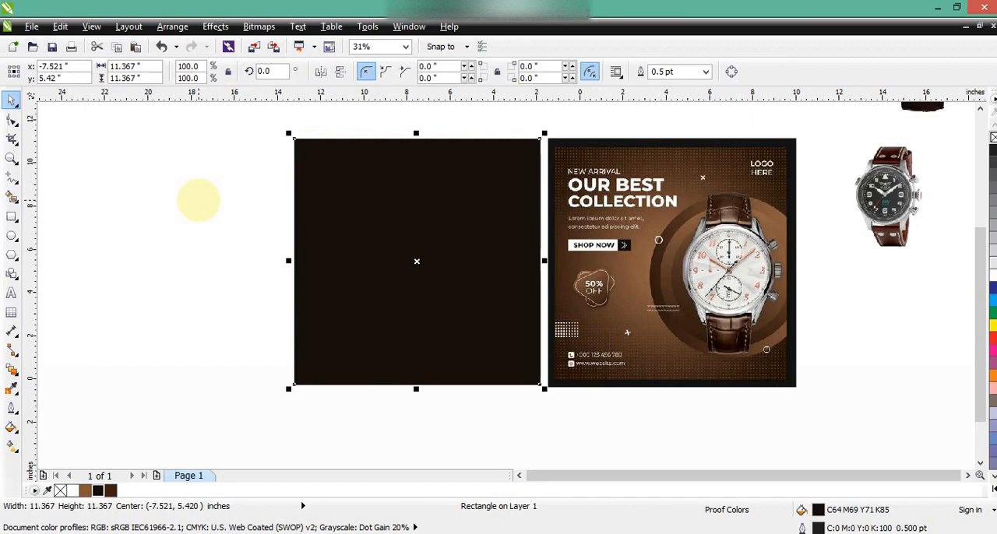
- Duplicate the square, shrink the copy about its centre to about 10.55 in, fill it dark brown C48 M73 Y88 K67 and remove its outline
{"action": "key", "text": "KP_Add"}
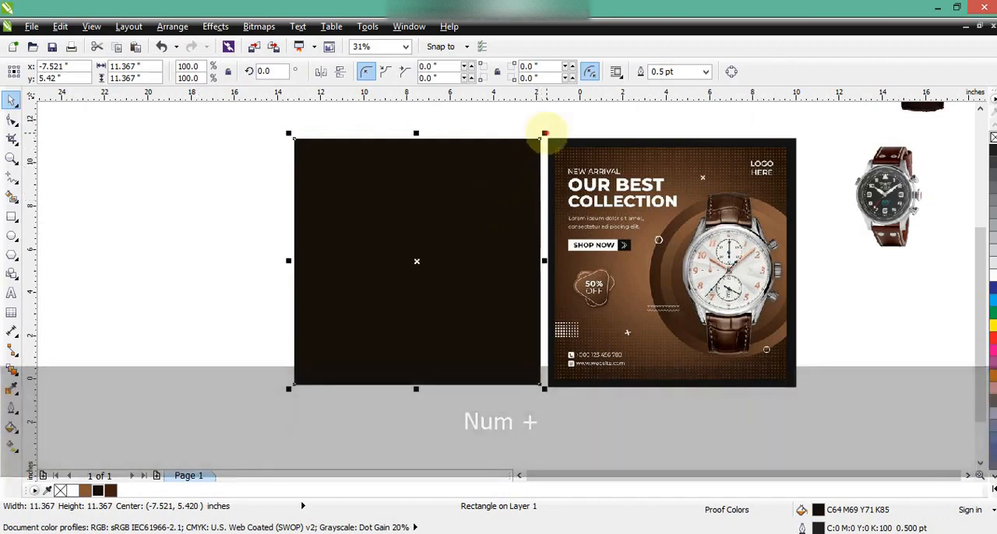
{"action": "left_click_drag", "start_coordinate": [545, 134], "coordinate": [537, 144]}
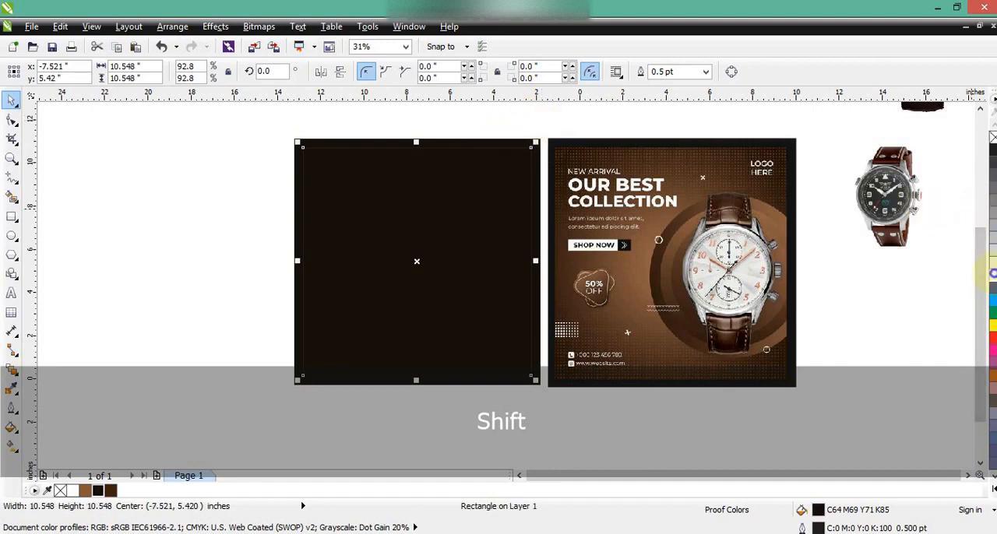
{"action": "right_click", "coordinate": [992, 274]}
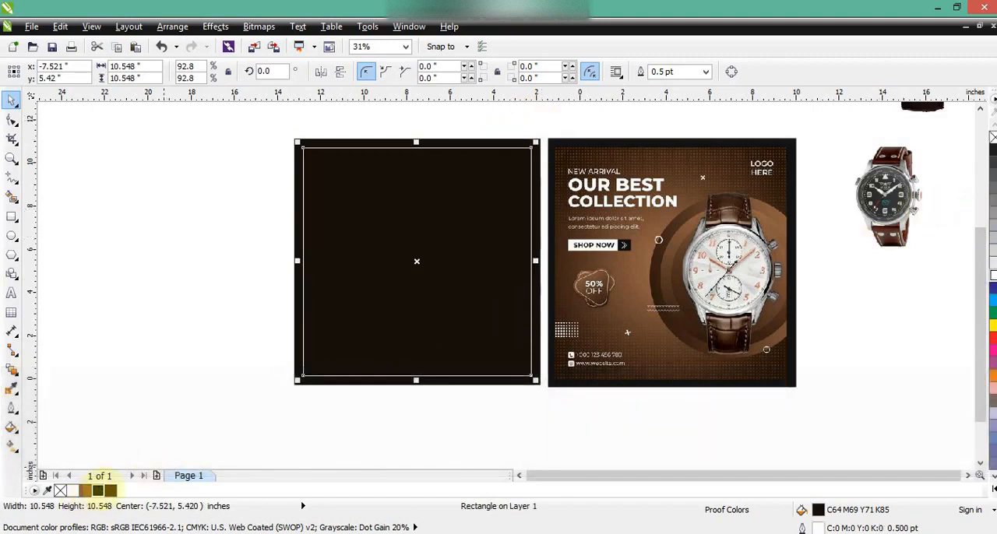
{"action": "left_click", "coordinate": [98, 490]}
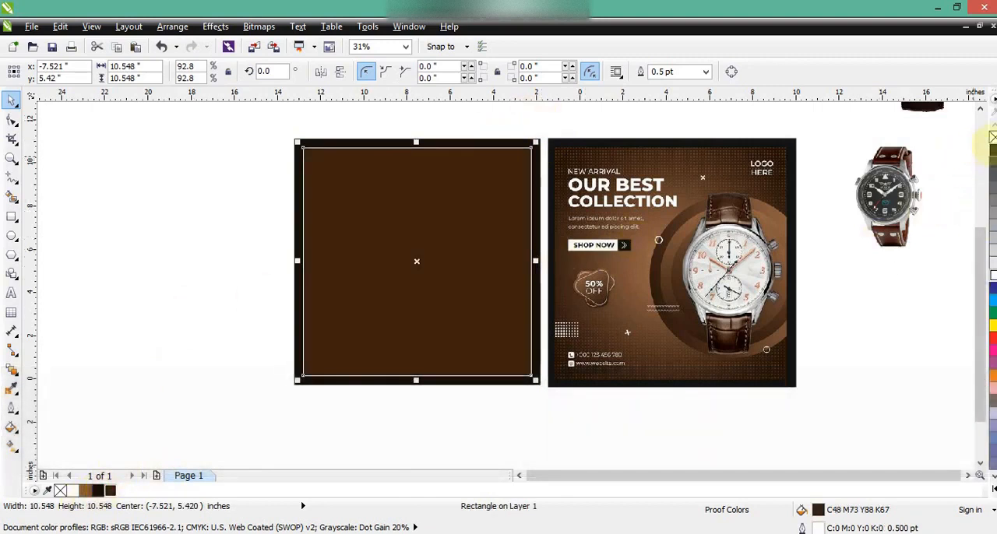
{"action": "right_click", "coordinate": [992, 137]}
{"action": "left_click", "coordinate": [212, 234]}
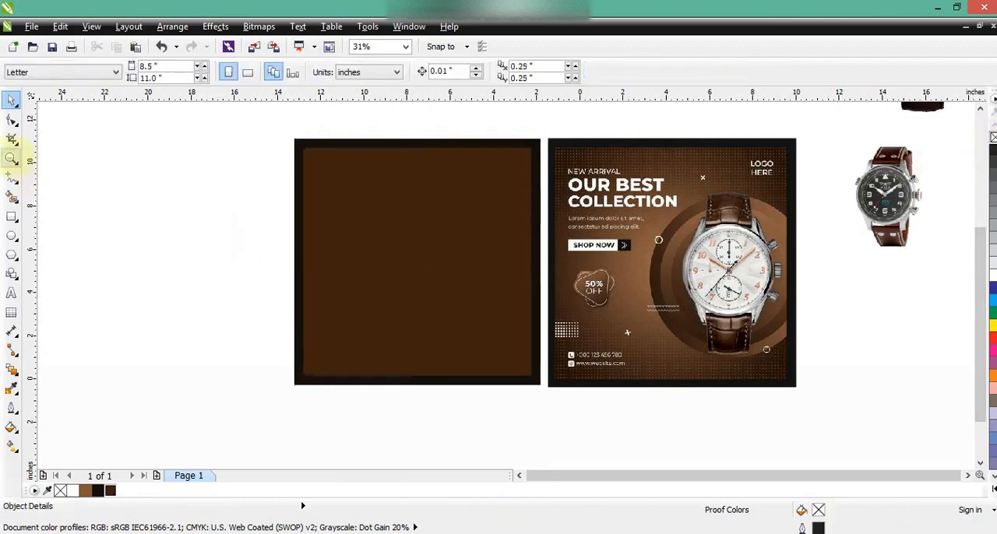
- Give the inner square a radial fountain fill blending dark brown with the palette's lighter brown
{"action": "left_click", "coordinate": [10, 158]}
{"action": "left_click_drag", "start_coordinate": [265, 131], "coordinate": [810, 399]}
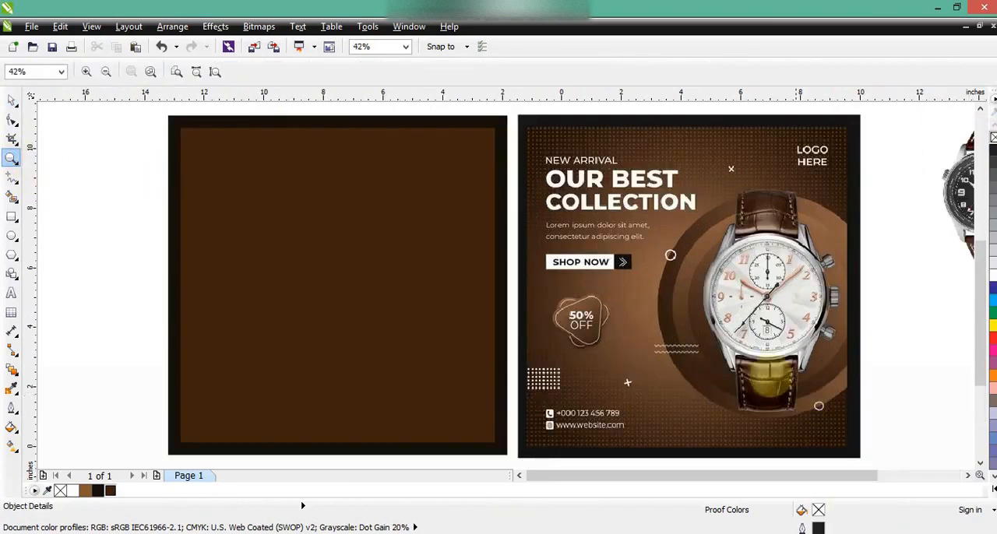
{"action": "left_click", "coordinate": [9, 101]}
{"action": "left_click", "coordinate": [421, 267]}
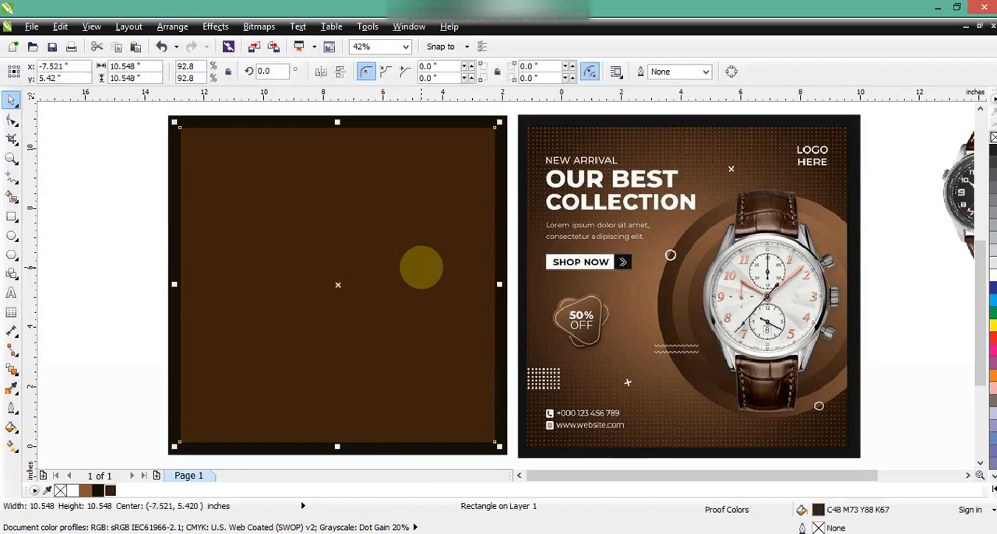
{"action": "left_click", "coordinate": [11, 445]}
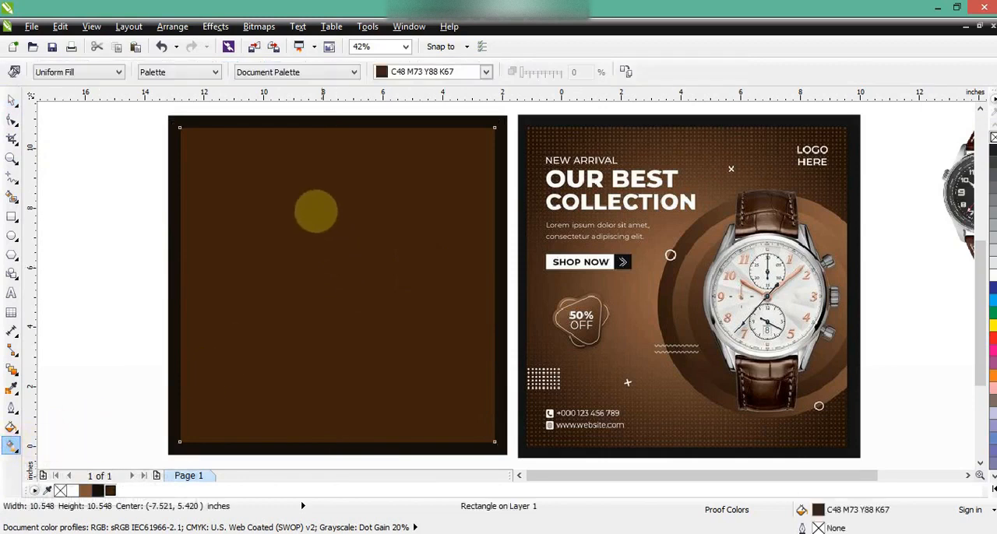
{"action": "left_click_drag", "start_coordinate": [308, 191], "coordinate": [348, 330]}
{"action": "left_click", "coordinate": [73, 71]}
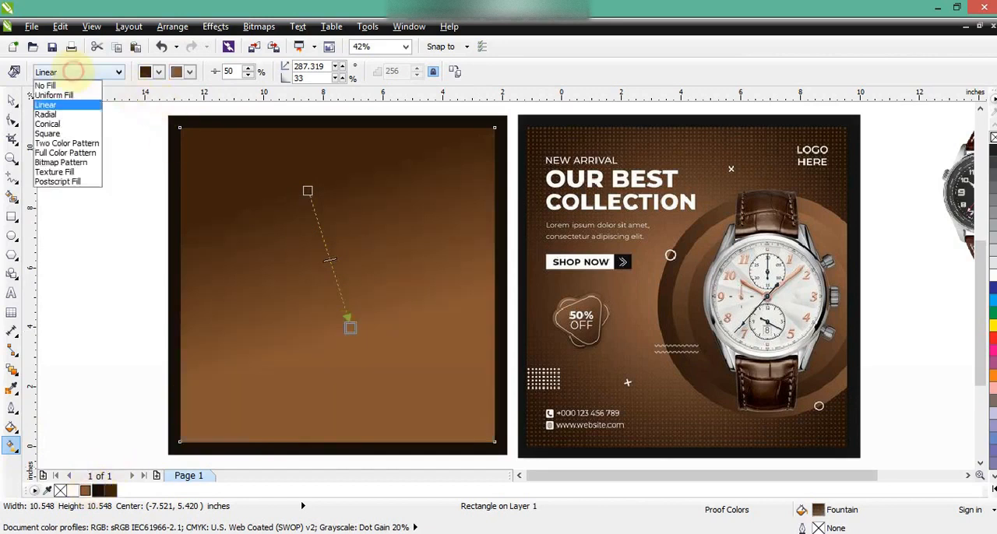
{"action": "left_click", "coordinate": [45, 115]}
- Reshape the radial fill so its light brown centre sits slightly right of the square's middle, with a softly fading dark edge
{"action": "left_click_drag", "start_coordinate": [414, 295], "coordinate": [453, 334]}
{"action": "left_click_drag", "start_coordinate": [414, 295], "coordinate": [437, 320]}
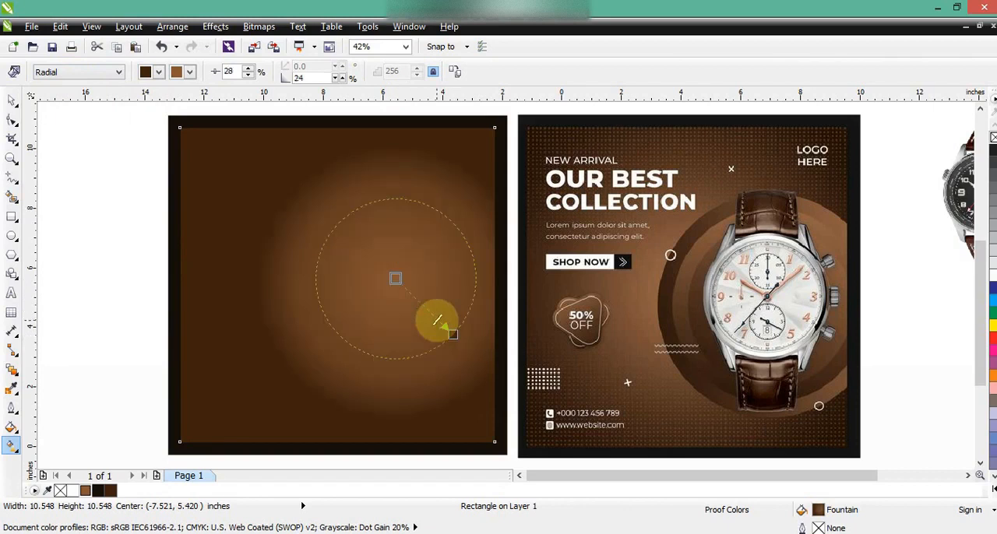
{"action": "left_click_drag", "start_coordinate": [396, 278], "coordinate": [386, 268]}
{"action": "left_click_drag", "start_coordinate": [459, 337], "coordinate": [461, 337]}
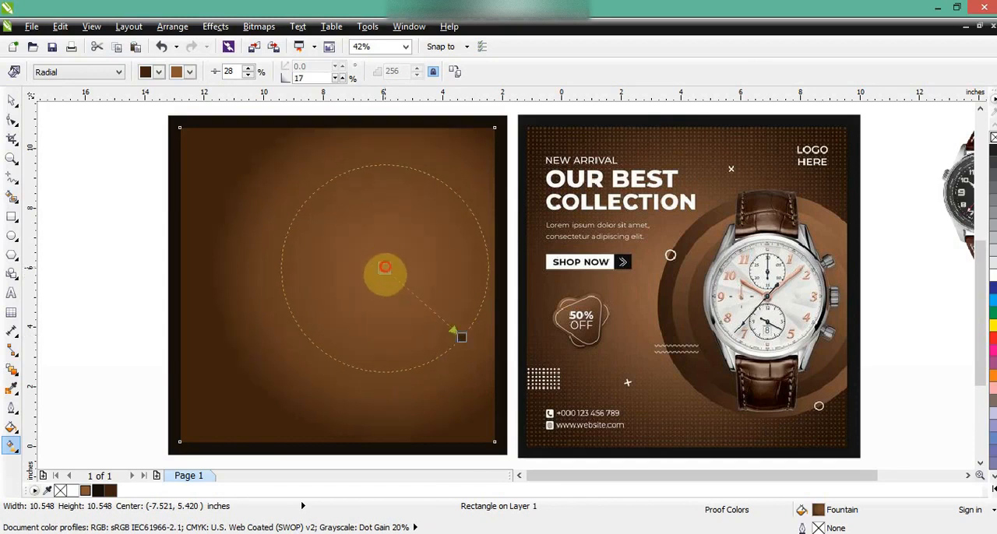
{"action": "left_click_drag", "start_coordinate": [387, 279], "coordinate": [386, 286]}
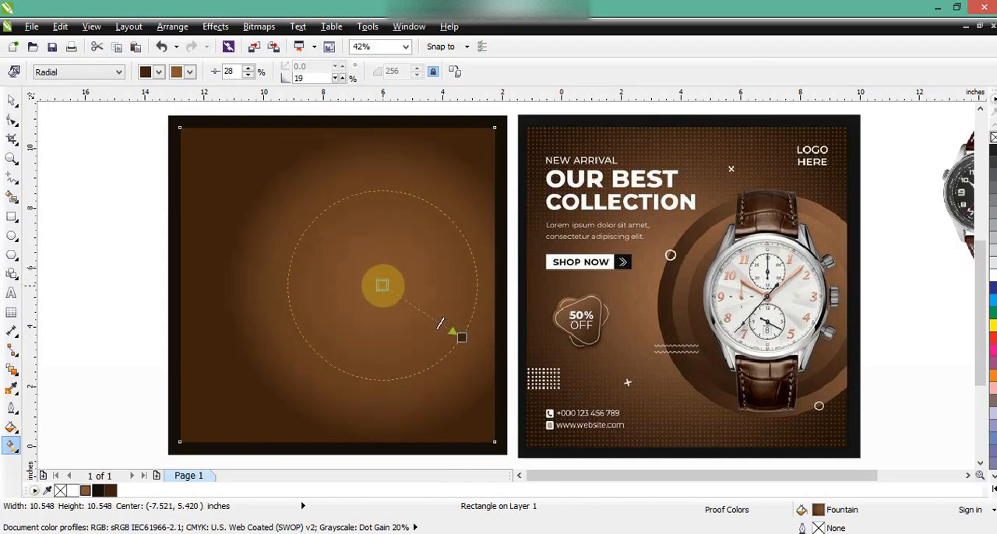
{"action": "left_click_drag", "start_coordinate": [461, 337], "coordinate": [454, 333]}
{"action": "left_click", "coordinate": [12, 100]}
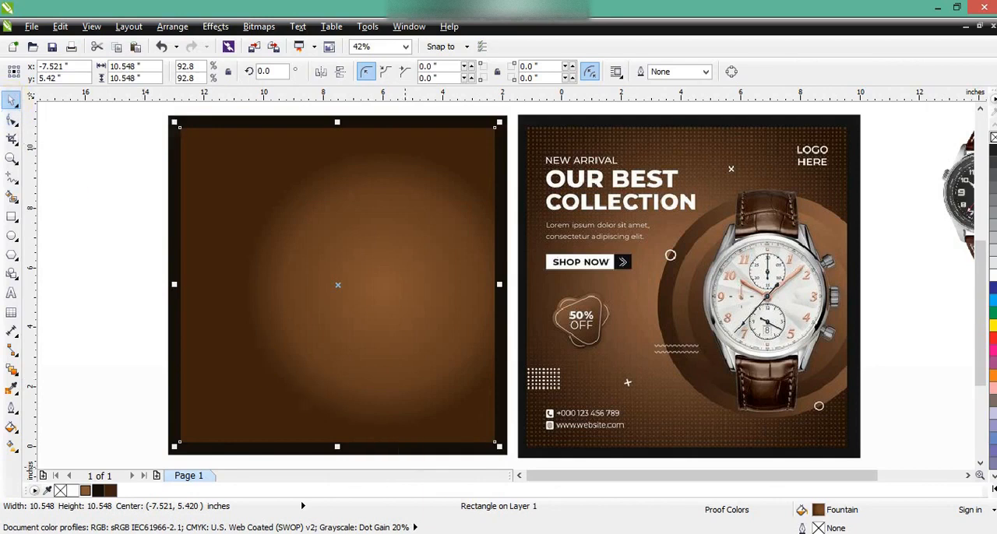
- Draw a straight horizontal line about 11.5 in long across the bottom edge of the reference poster's dot pattern
{"action": "left_click", "coordinate": [518, 475]}
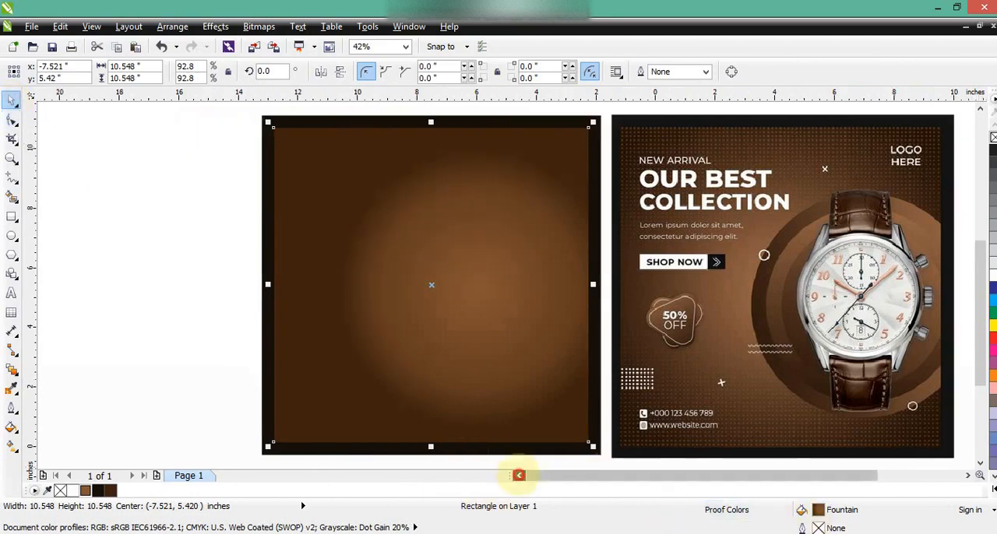
{"action": "left_click", "coordinate": [151, 321]}
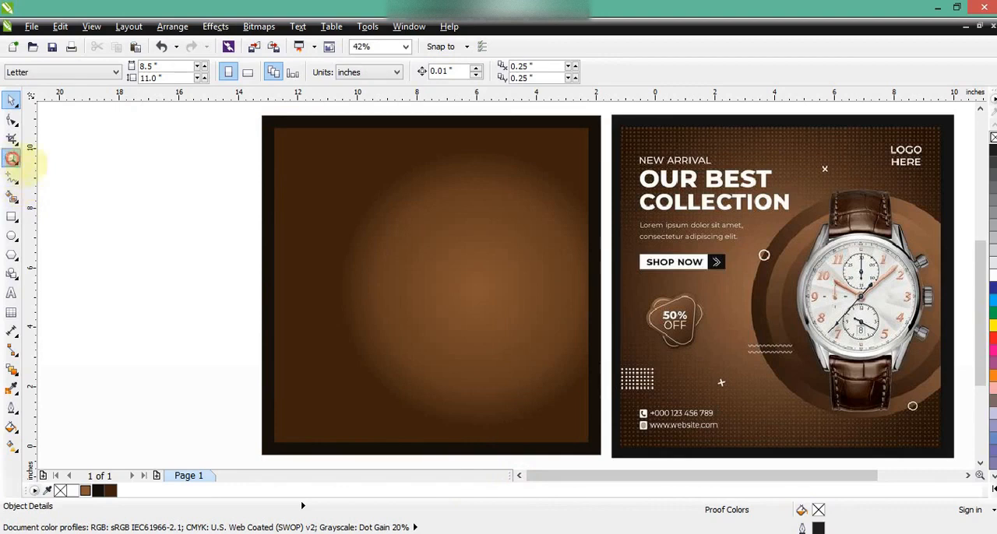
{"action": "left_click", "coordinate": [12, 158]}
{"action": "left_click_drag", "start_coordinate": [589, 402], "coordinate": [983, 445]}
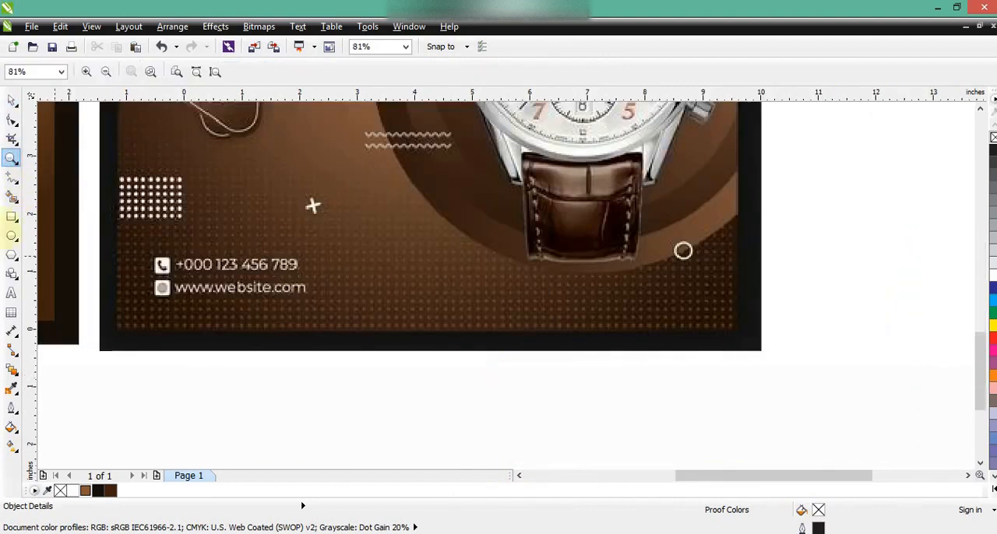
{"action": "left_click", "coordinate": [12, 177]}
{"action": "left_click", "coordinate": [109, 327]}
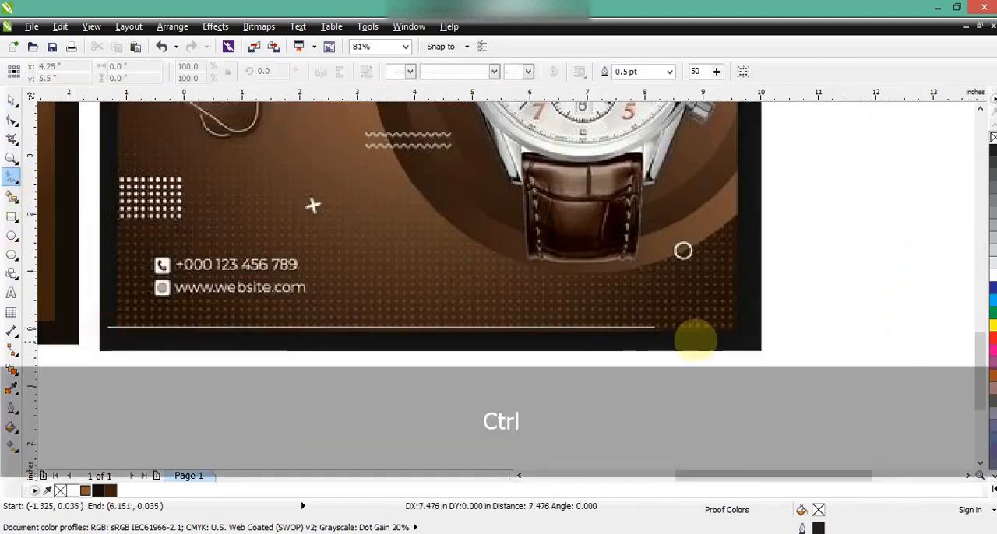
{"action": "left_click", "coordinate": [768, 327]}
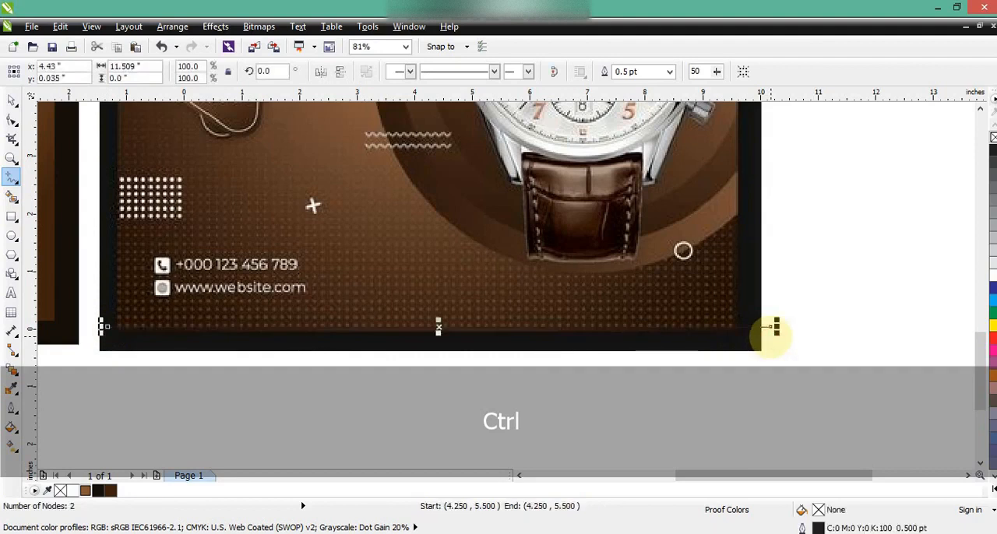
- Set the line's outline width to 4 pt and its style to a dotted line
{"action": "left_click", "coordinate": [12, 405]}
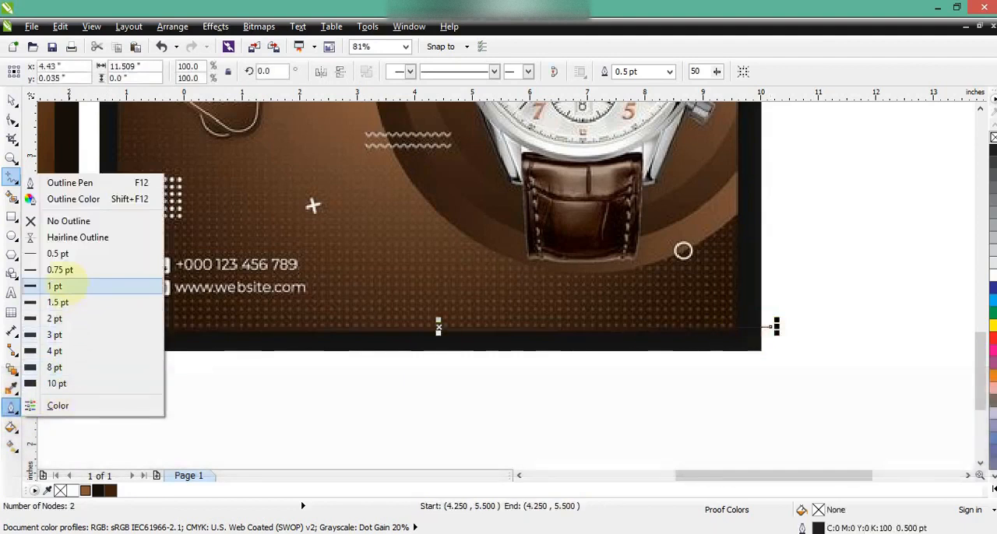
{"action": "left_click", "coordinate": [62, 286]}
{"action": "left_click", "coordinate": [12, 406]}
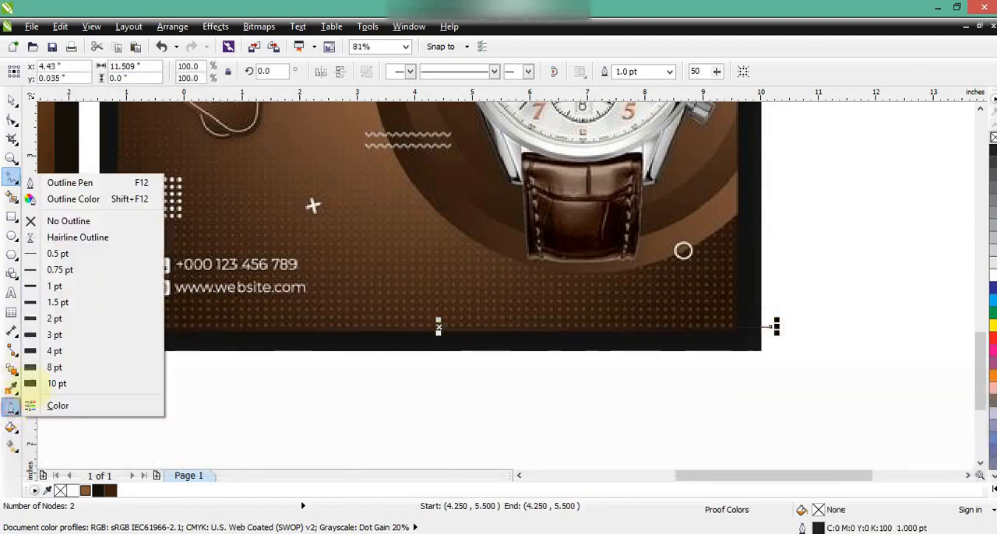
{"action": "left_click", "coordinate": [55, 352]}
{"action": "left_click", "coordinate": [12, 406]}
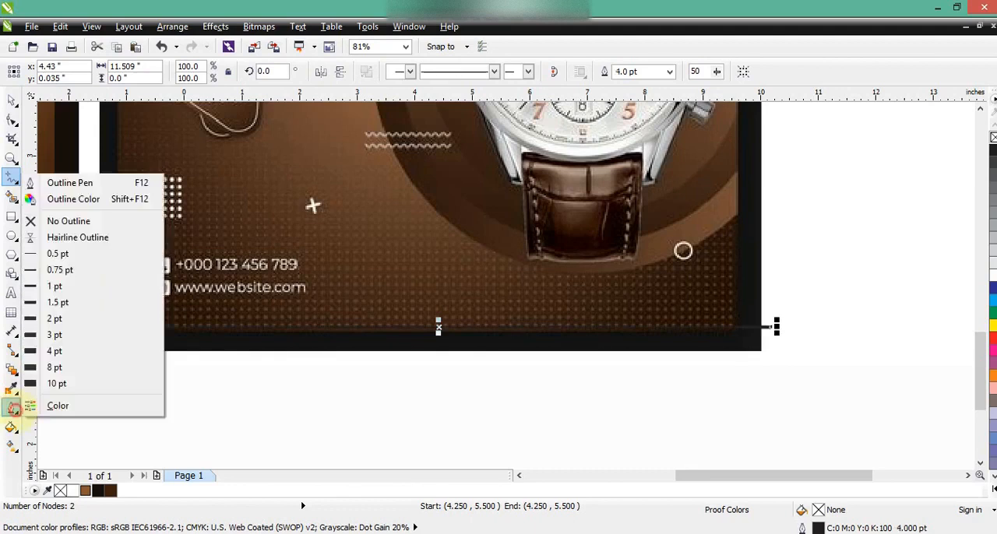
{"action": "left_click", "coordinate": [69, 182]}
{"action": "left_click", "coordinate": [451, 232]}
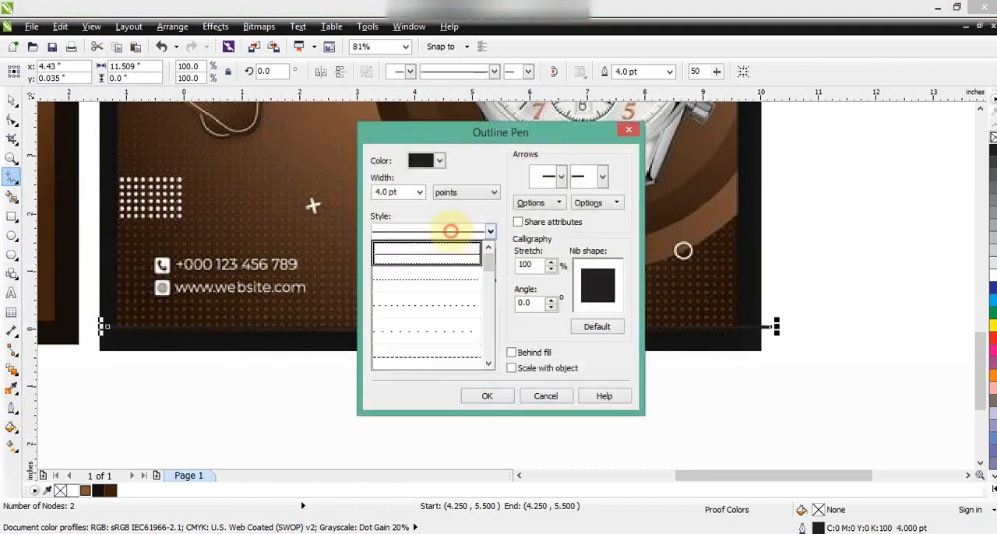
{"action": "left_click", "coordinate": [438, 304]}
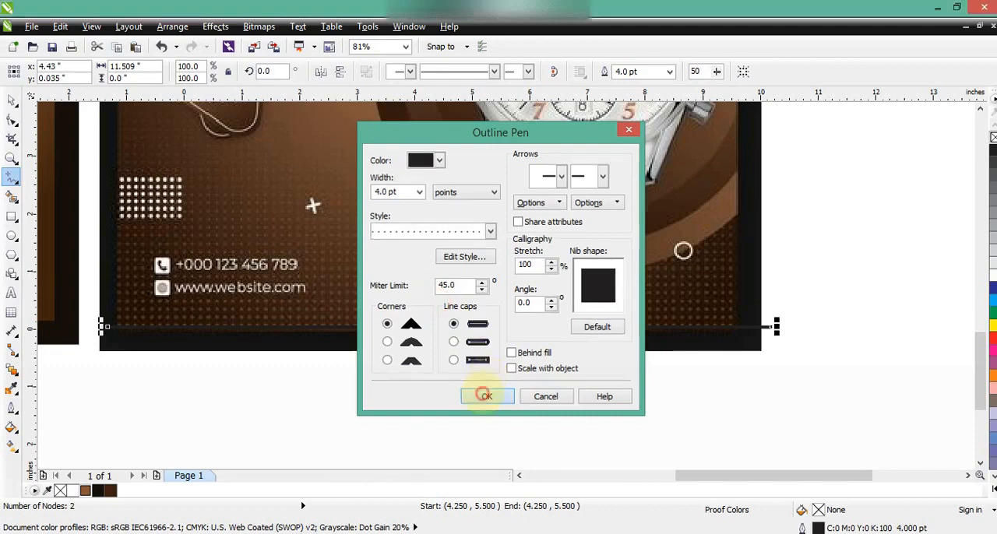
{"action": "left_click", "coordinate": [484, 396]}
- Colour the dotted line white and move it onto the bottom edge of the new brown square
{"action": "left_click", "coordinate": [10, 99]}
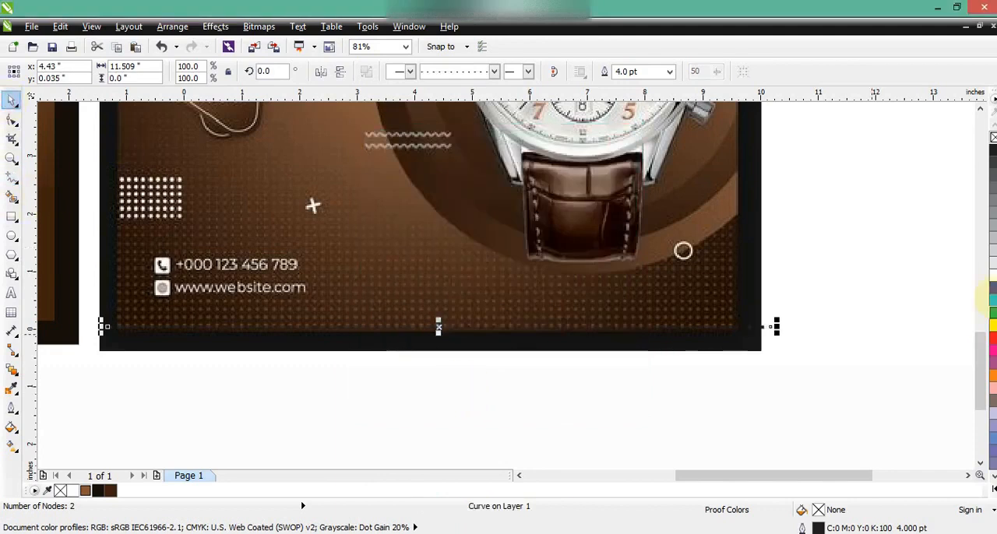
{"action": "key", "text": "F3"}
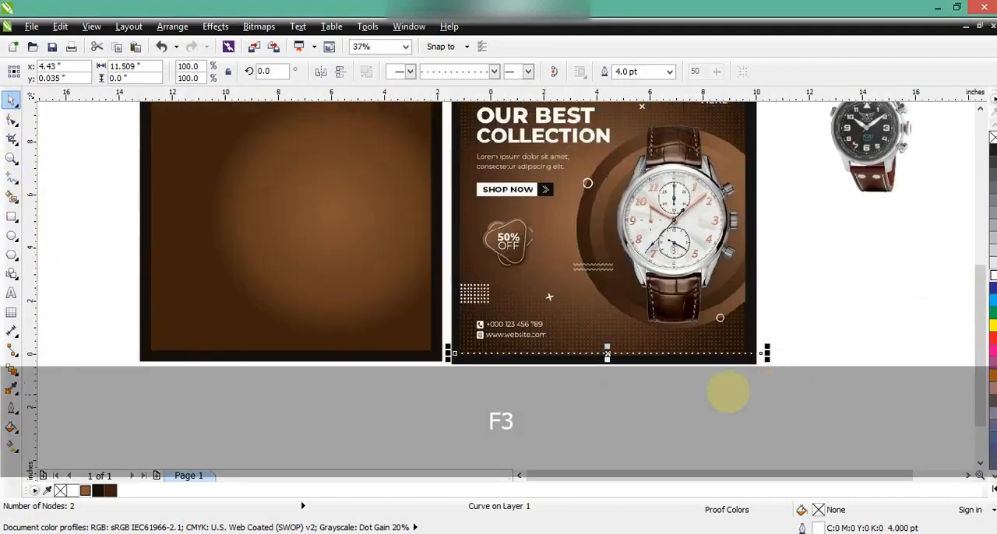
{"action": "left_click_drag", "start_coordinate": [642, 352], "coordinate": [303, 349]}
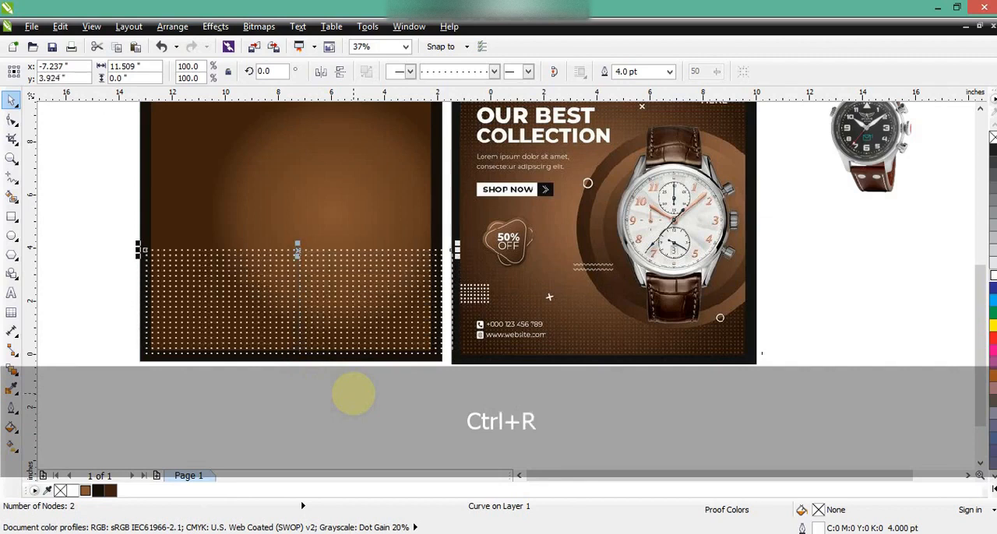
- Repeat evenly spaced copies of the dotted line upward to a height of about 4.86 in and combine them into one curve
{"action": "key", "text": "ctrl+r"}
{"action": "key", "text": "ctrl+r"}
{"action": "key", "text": "ctrl+r"}
{"action": "key", "text": "ctrl+r"}
{"action": "left_click_drag", "start_coordinate": [102, 194], "coordinate": [465, 407]}
{"action": "left_click", "coordinate": [366, 71]}
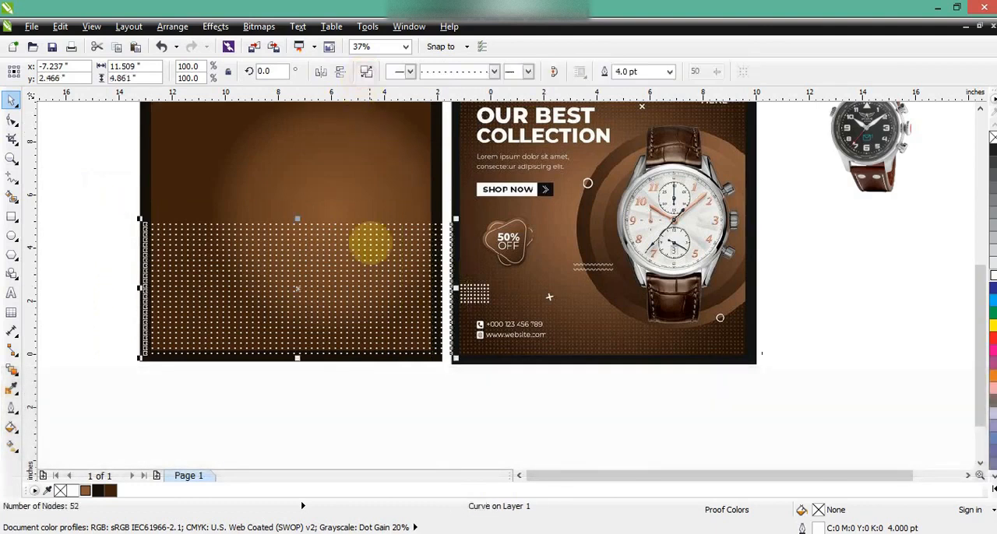
- Convert the dot grid's outline to an object and fill the dots with light brown C35 M64 Y84 K26
{"action": "left_click", "coordinate": [12, 159]}
{"action": "left_click_drag", "start_coordinate": [136, 204], "coordinate": [458, 368]}
{"action": "left_click", "coordinate": [12, 100]}
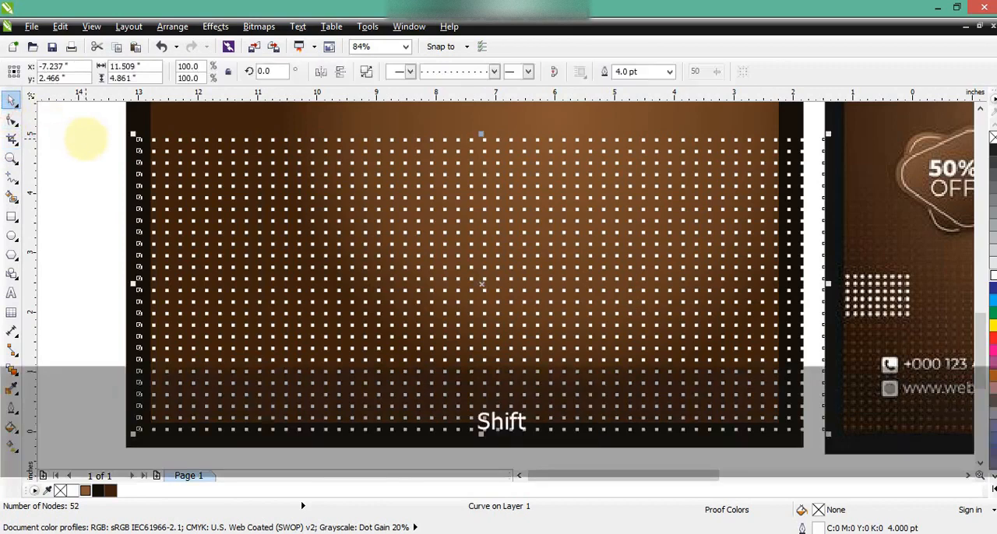
{"action": "key", "text": "ctrl+shift+q"}
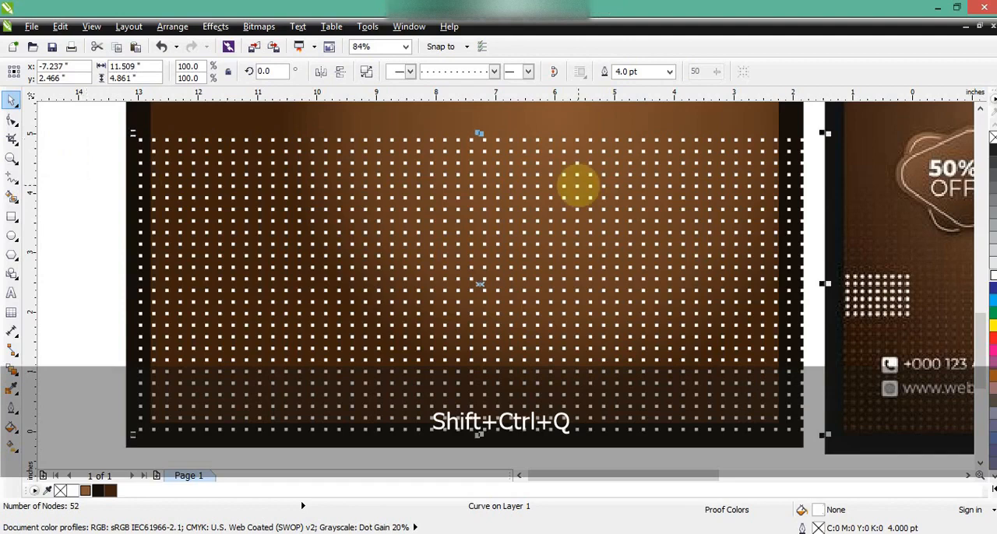
{"action": "left_click", "coordinate": [90, 204]}
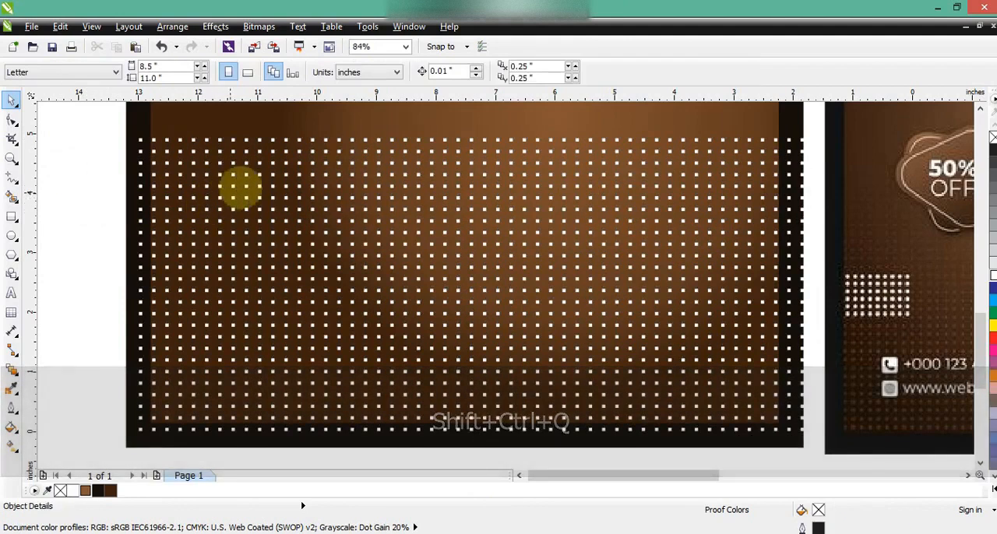
{"action": "left_click", "coordinate": [258, 186]}
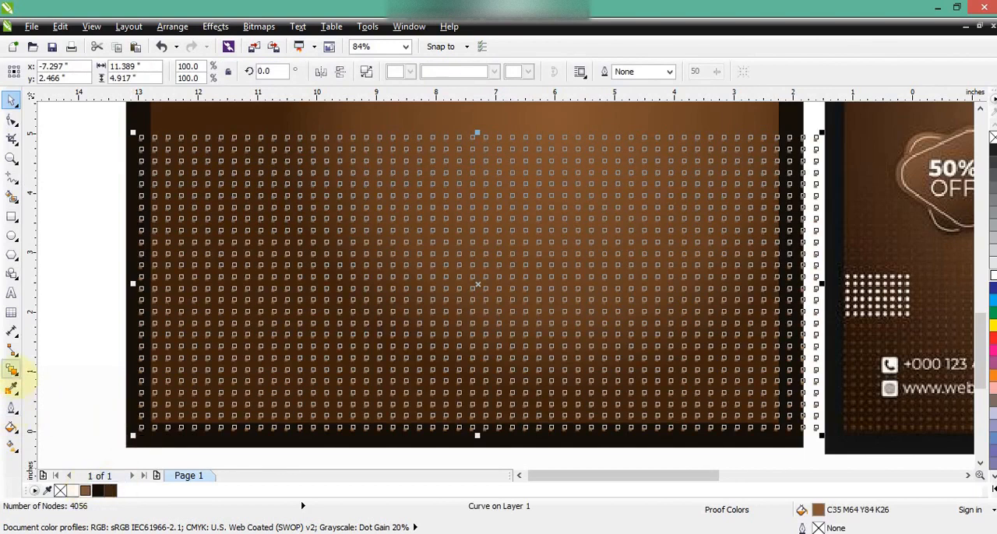
- Apply a linear transparency to the dot grid, fading from opaque at its lower edge to fully transparent slightly above mid-height
{"action": "left_click", "coordinate": [11, 371]}
{"action": "left_click", "coordinate": [70, 463]}
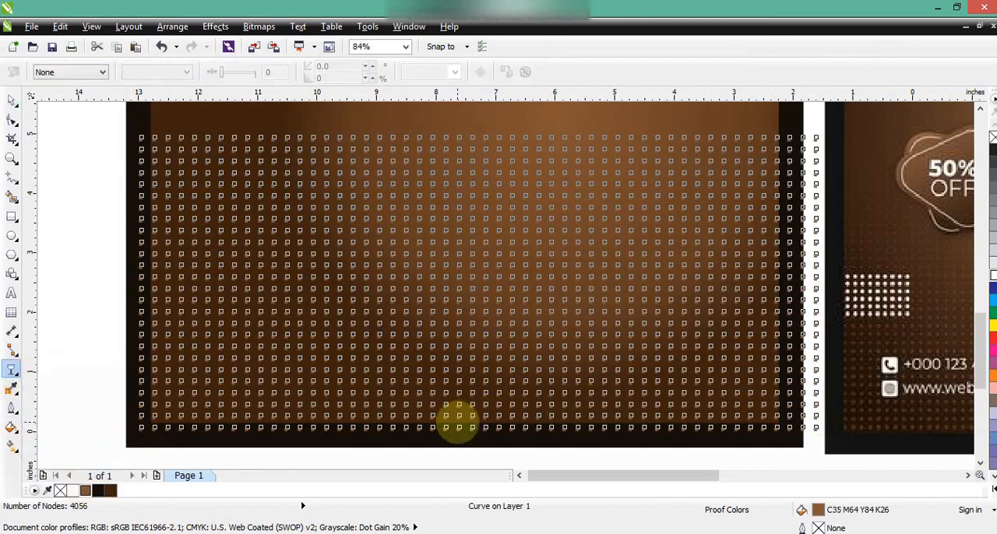
{"action": "left_click_drag", "start_coordinate": [457, 421], "coordinate": [458, 246]}
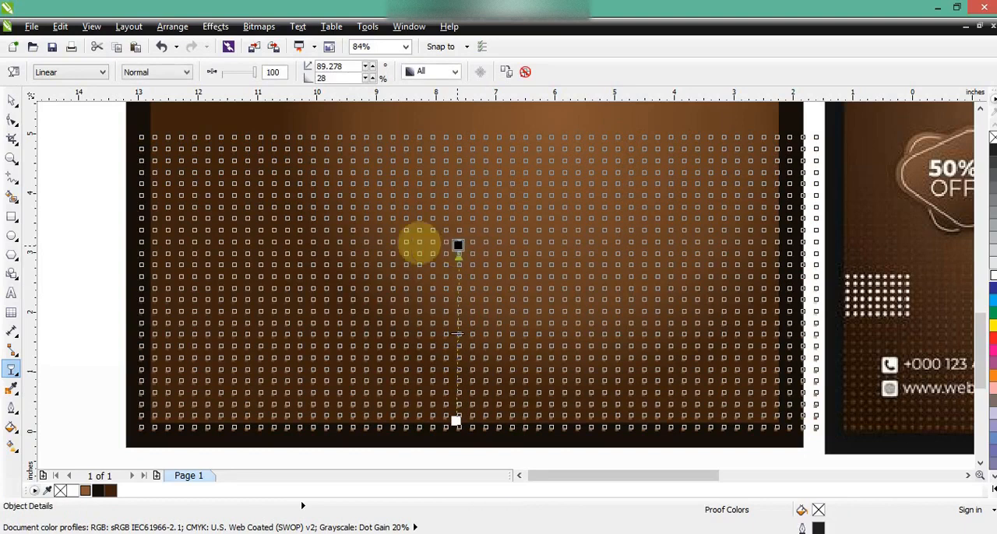
{"action": "key", "text": "space"}
{"action": "key", "text": "F3"}
{"action": "key", "text": "Escape"}
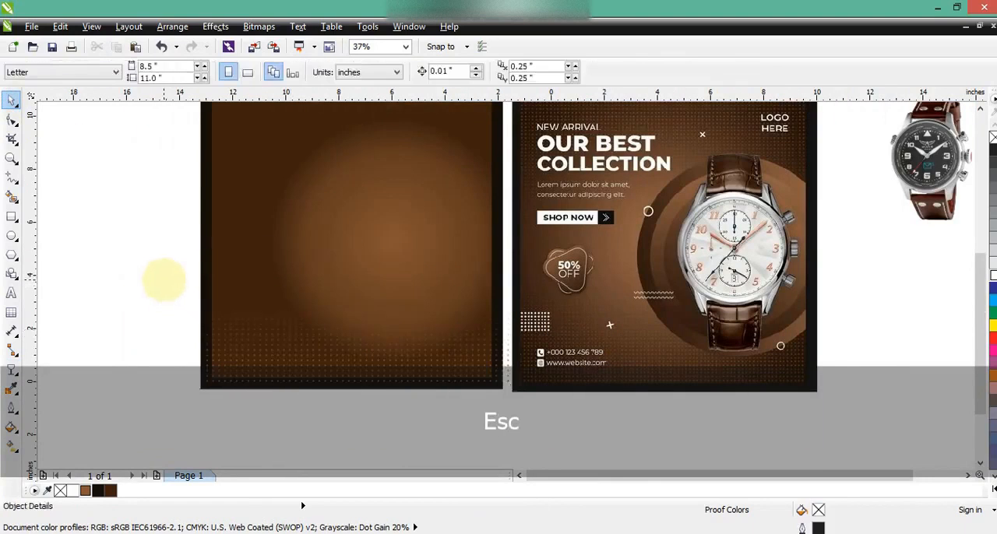
- Duplicate the faded dot grid, flip the copy so its dots fade downward, and move it straight up to the square's upper edge
{"action": "left_click", "coordinate": [470, 356]}
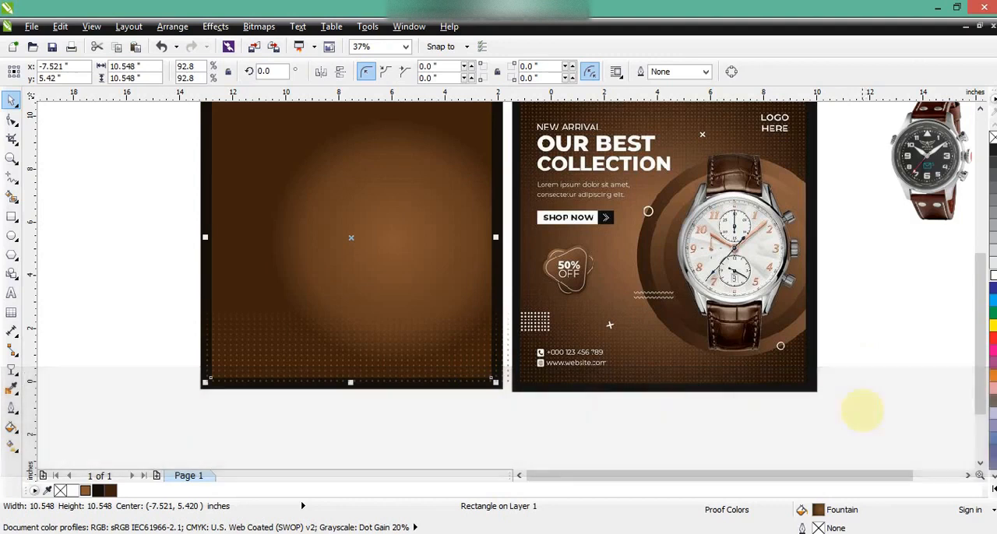
{"action": "left_click", "coordinate": [980, 108]}
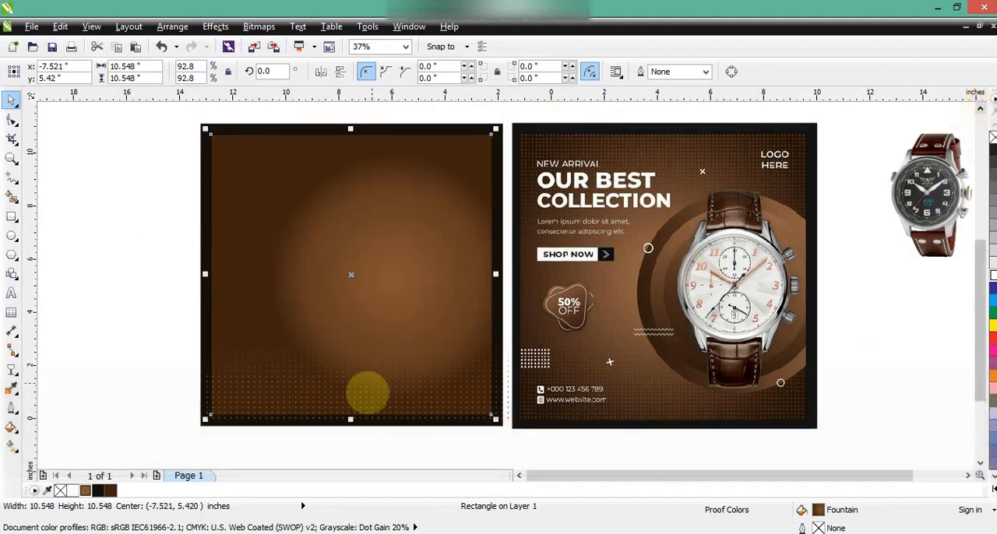
{"action": "left_click", "coordinate": [384, 431]}
{"action": "left_click", "coordinate": [367, 416]}
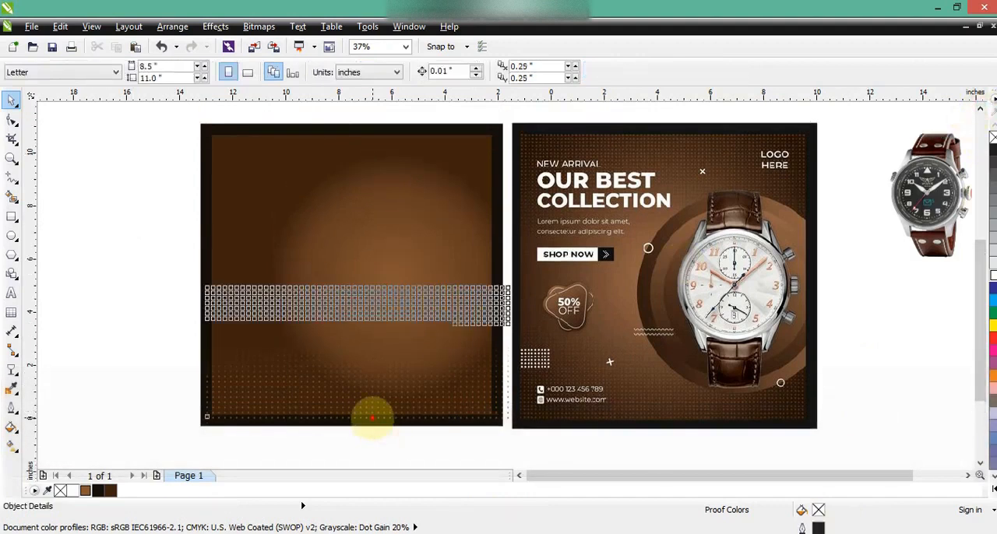
{"action": "key", "text": "KP_Add"}
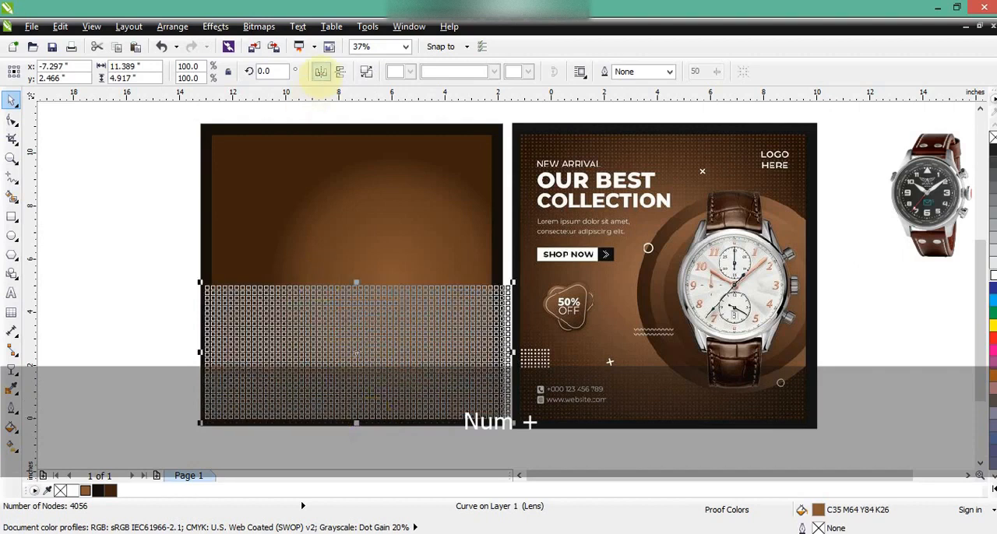
{"action": "left_click", "coordinate": [320, 70]}
{"action": "left_click_drag", "start_coordinate": [356, 350], "coordinate": [361, 191]}
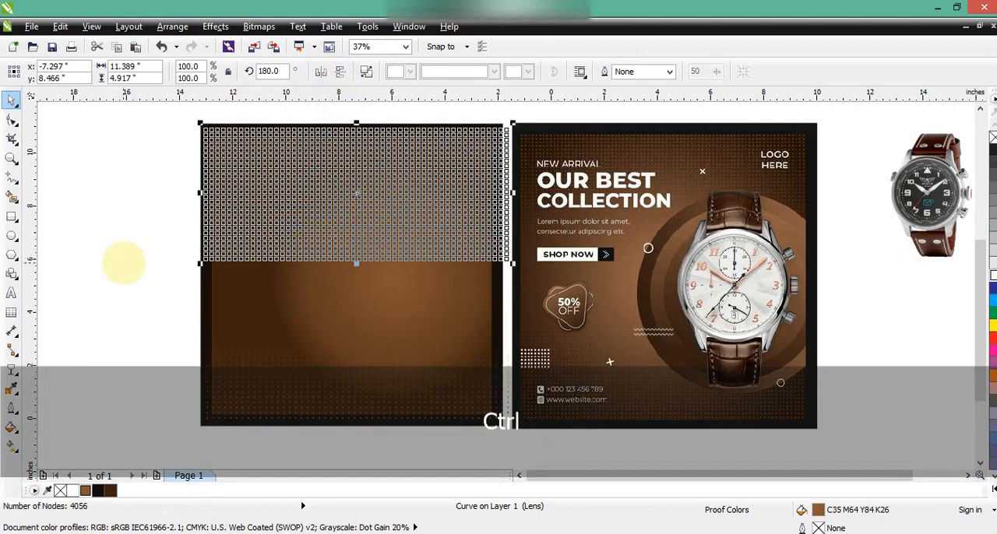
{"action": "key", "text": "ctrl+z"}
{"action": "key", "text": "ctrl+shift+z"}
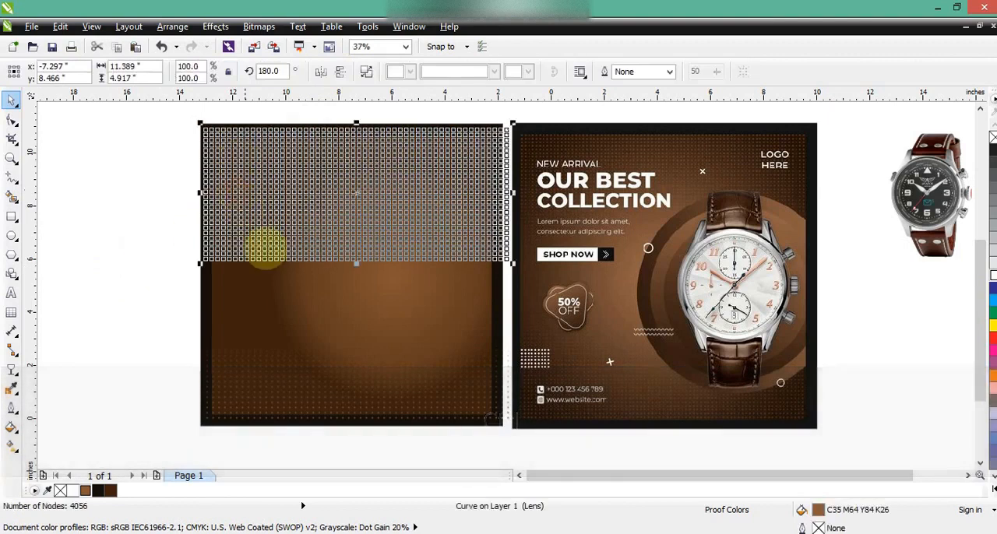
- Send both dot grids to the back and PowerClip them inside the brown gradient square
{"action": "key", "text": "shift"}
{"action": "left_click", "coordinate": [250, 392], "text": "shift"}
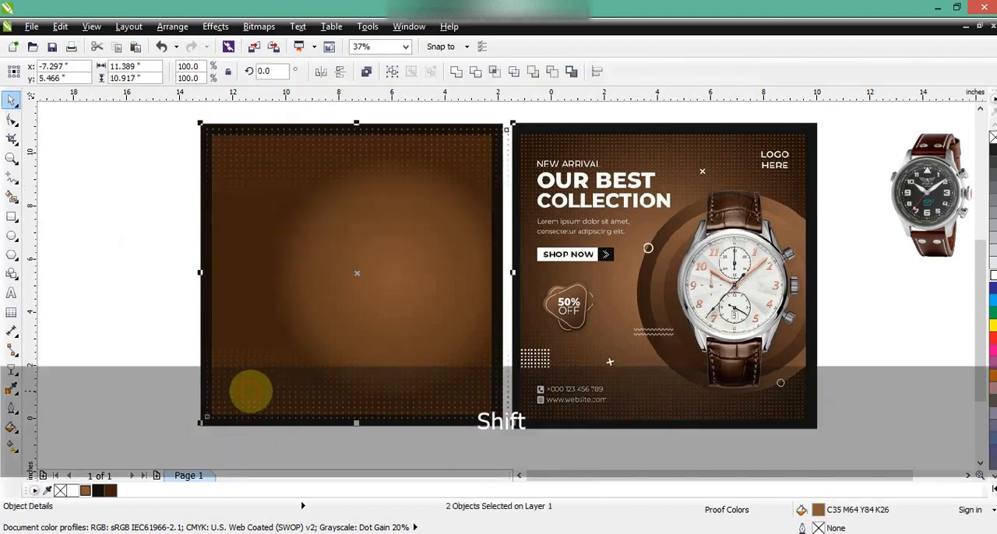
{"action": "key", "text": "shift+Page_Down"}
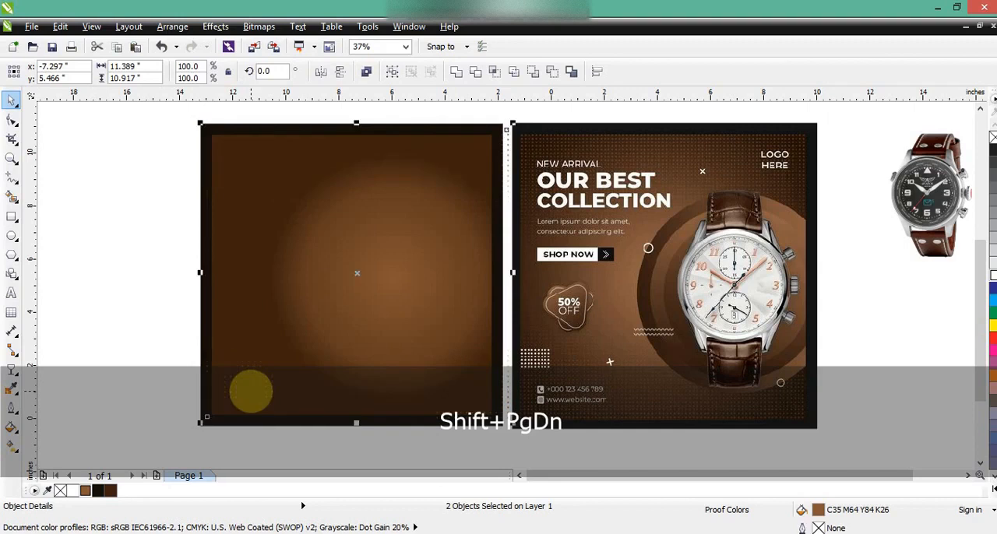
{"action": "left_click", "coordinate": [215, 26]}
{"action": "mouse_move", "coordinate": [249, 234]}
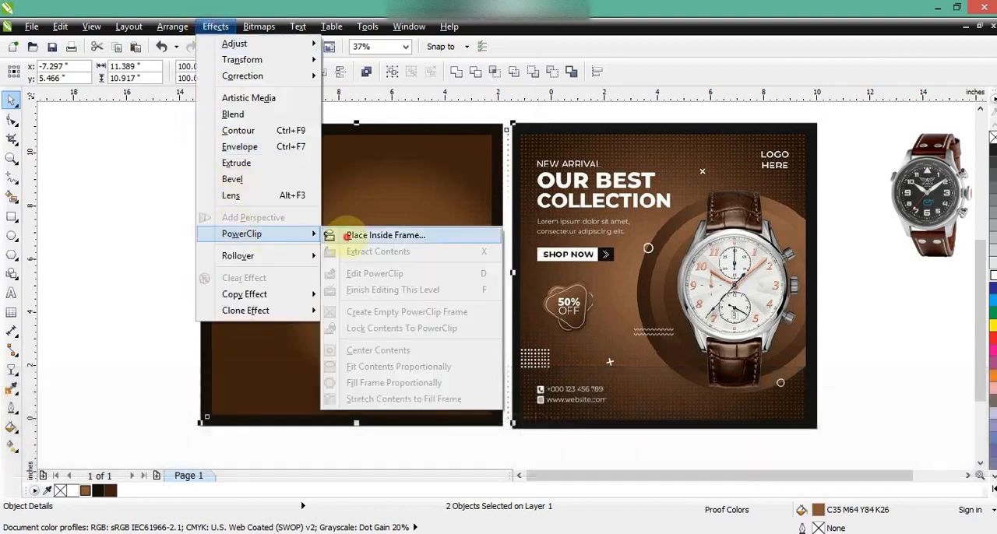
{"action": "left_click", "coordinate": [385, 235]}
{"action": "left_click", "coordinate": [296, 235]}
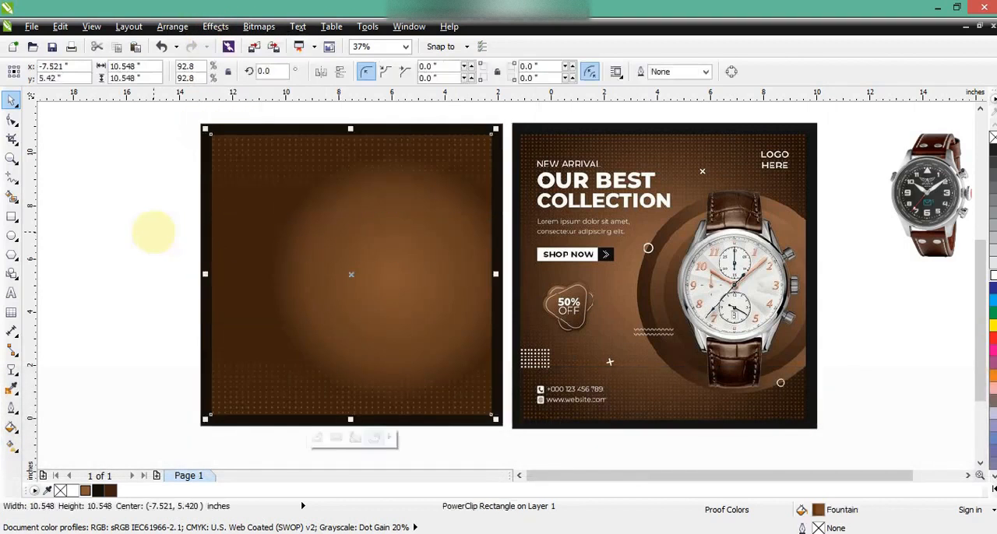
{"action": "left_click", "coordinate": [152, 230]}
{"action": "left_click", "coordinate": [263, 239]}
{"action": "left_click", "coordinate": [129, 241]}
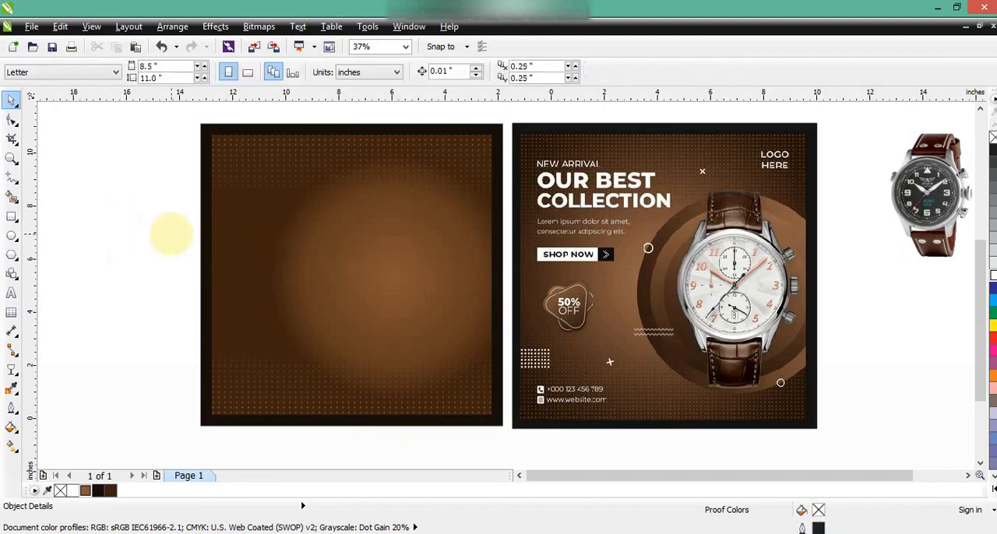
- Draw a circle about 7.53 in across near the middle of the square and fill it with dark brown C48 M73 Y88 K67
{"action": "left_click", "coordinate": [13, 234]}
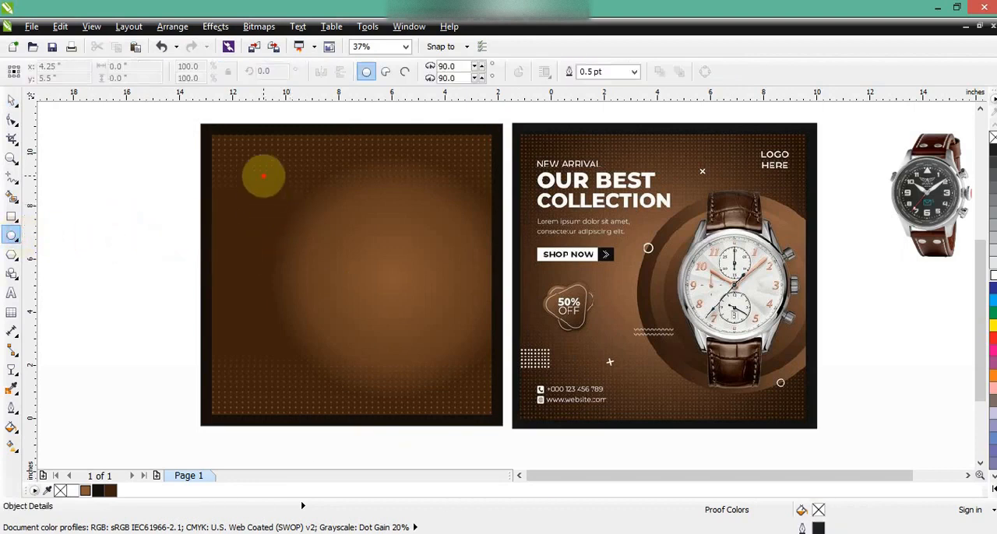
{"action": "mouse_move", "coordinate": [264, 176]}
{"action": "left_mouse_down"}
{"action": "mouse_move", "coordinate": [383, 382]}
{"action": "mouse_move", "coordinate": [373, 373]}
{"action": "left_mouse_up"}
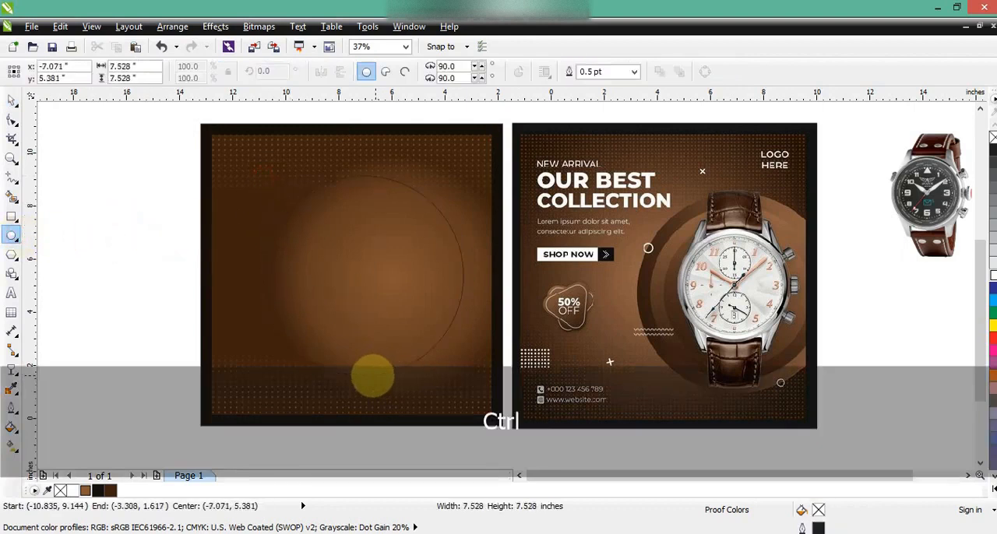
{"action": "left_click", "coordinate": [11, 101]}
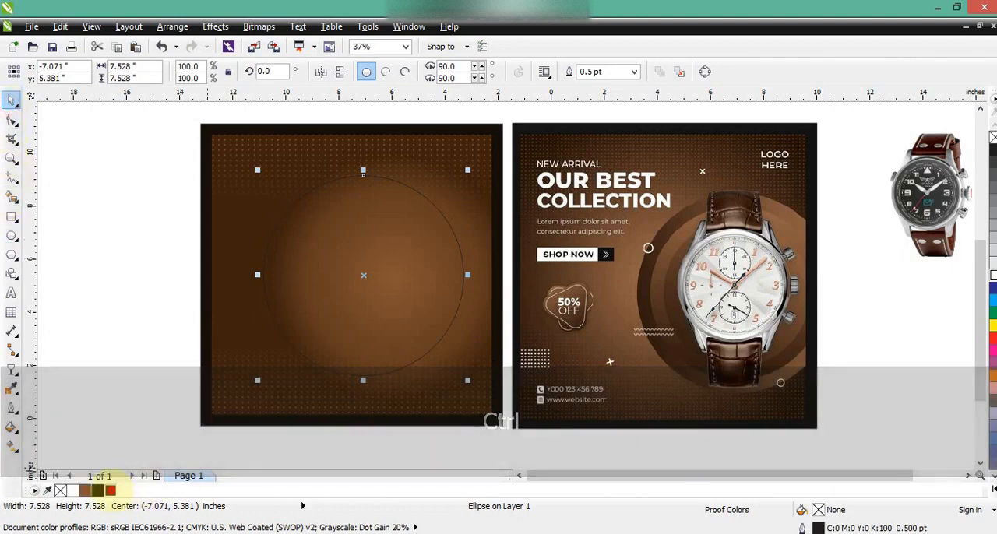
{"action": "left_click", "coordinate": [110, 490]}
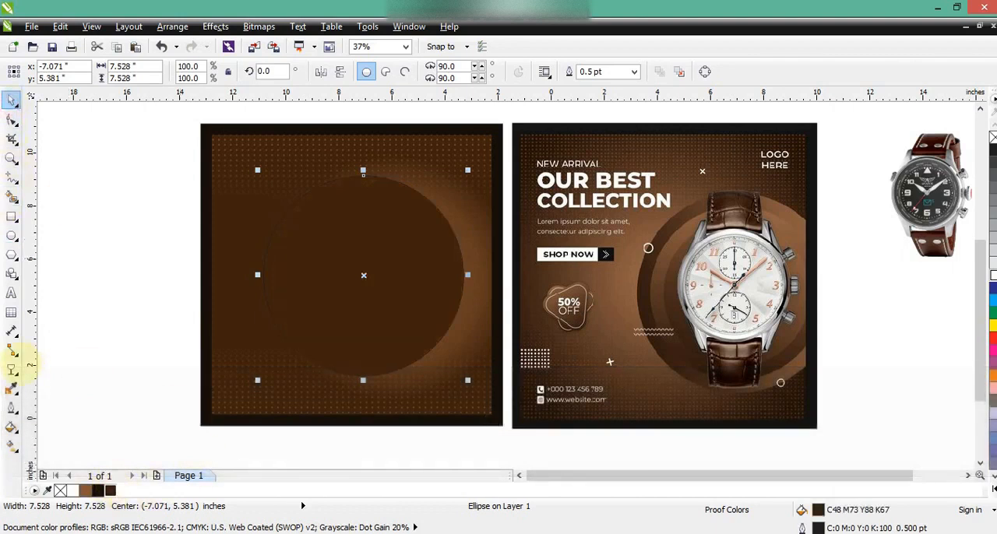
- Give the circle a horizontal linear gradient from dark brown to light brown C35 M64 Y84 K26, with the dark start moved inward
{"action": "left_click", "coordinate": [11, 446]}
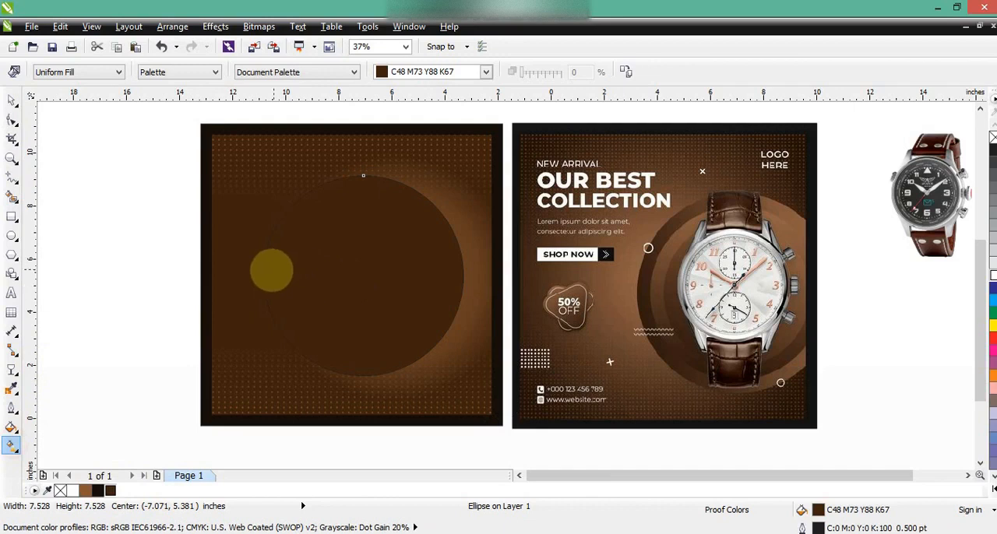
{"action": "left_click_drag", "start_coordinate": [269, 272], "coordinate": [456, 266]}
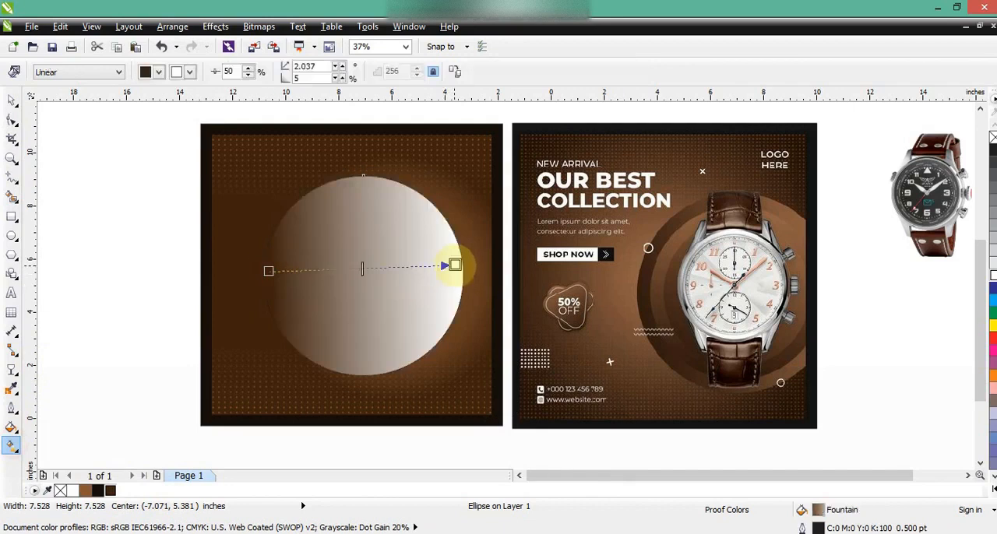
{"action": "left_click_drag", "start_coordinate": [85, 490], "coordinate": [457, 265]}
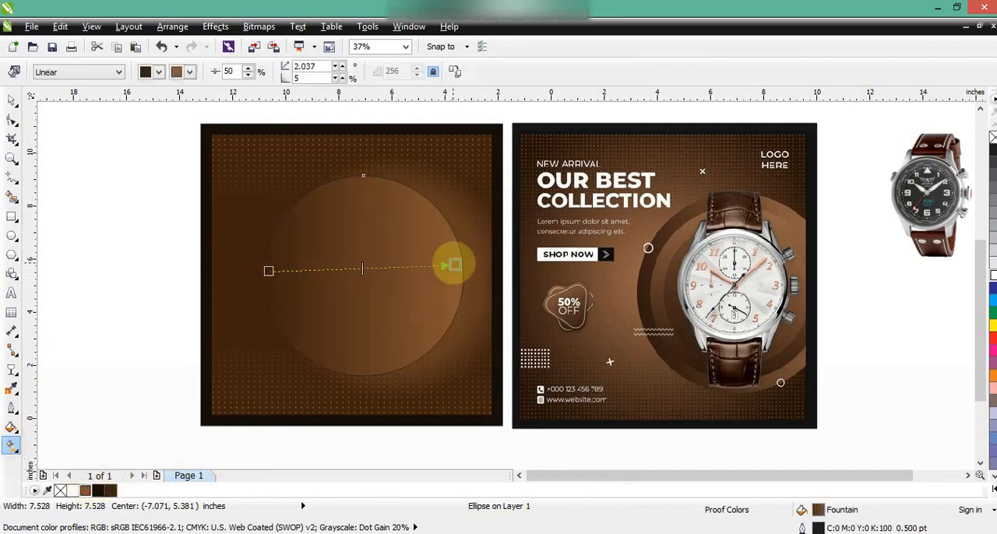
{"action": "left_click_drag", "start_coordinate": [269, 271], "coordinate": [316, 271]}
{"action": "key", "text": "space"}
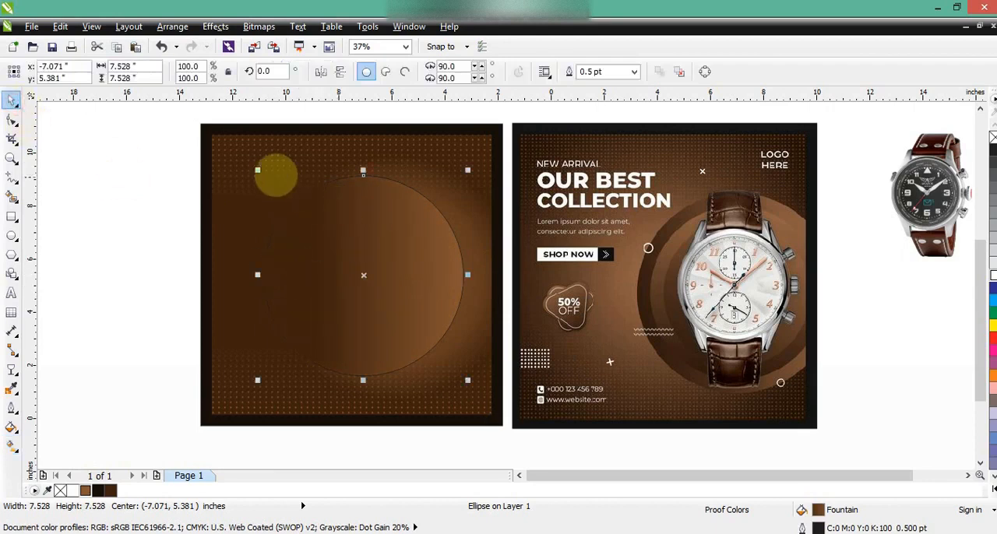
- Resize the circle to about 7.31 in and place it over the square's right edge, centred at about -5.52, 5.24 in
{"action": "left_click_drag", "start_coordinate": [307, 224], "coordinate": [351, 225]}
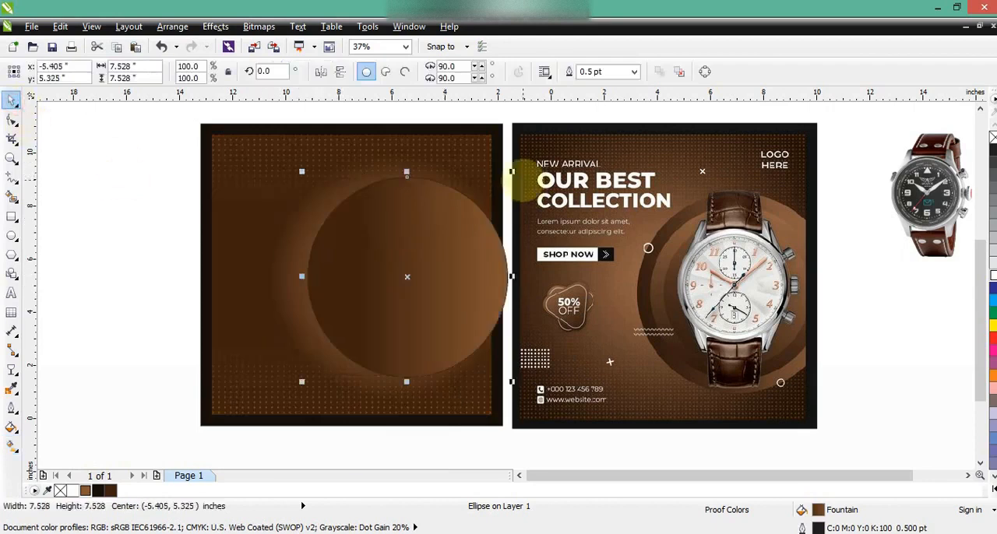
{"action": "left_click_drag", "start_coordinate": [511, 171], "coordinate": [469, 257]}
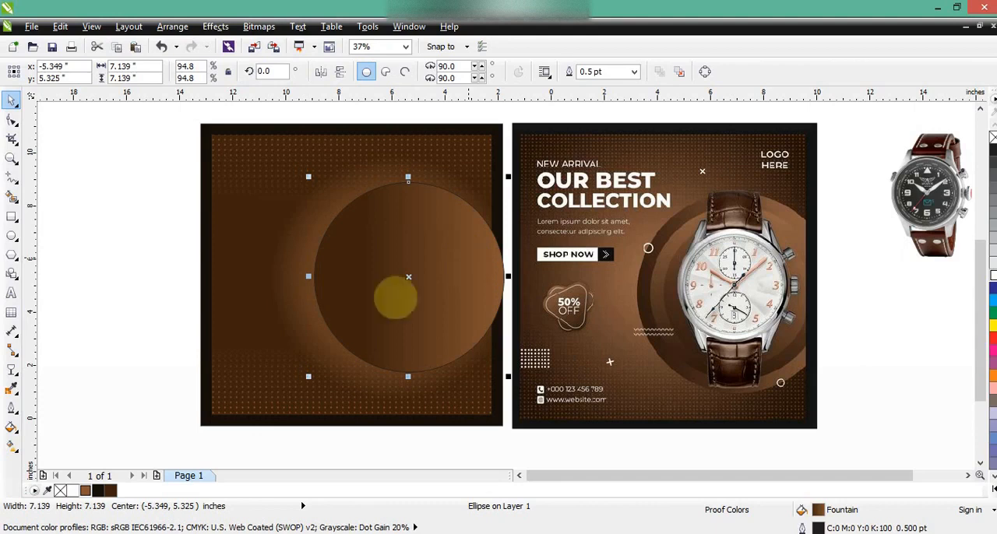
{"action": "left_click_drag", "start_coordinate": [309, 376], "coordinate": [304, 381]}
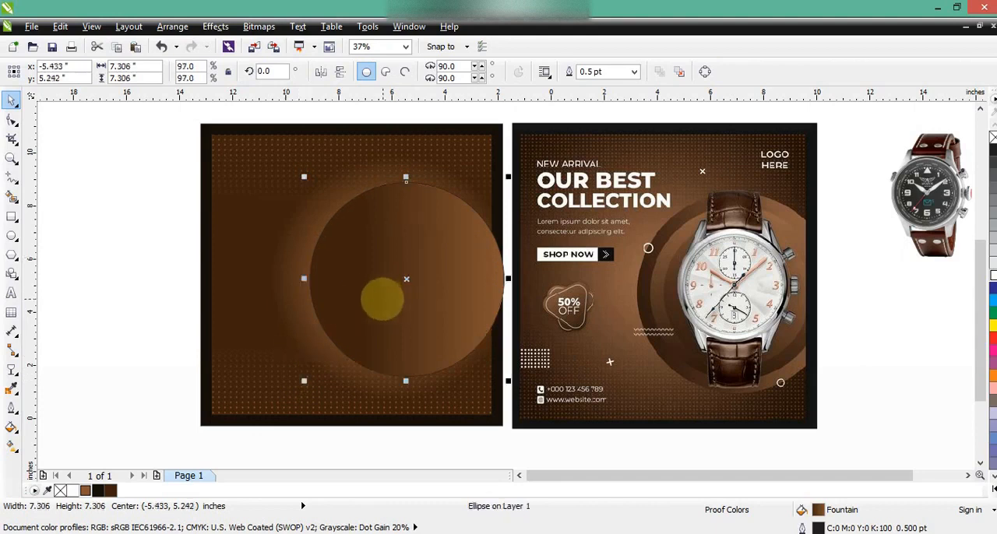
{"action": "left_click_drag", "start_coordinate": [403, 269], "coordinate": [400, 269]}
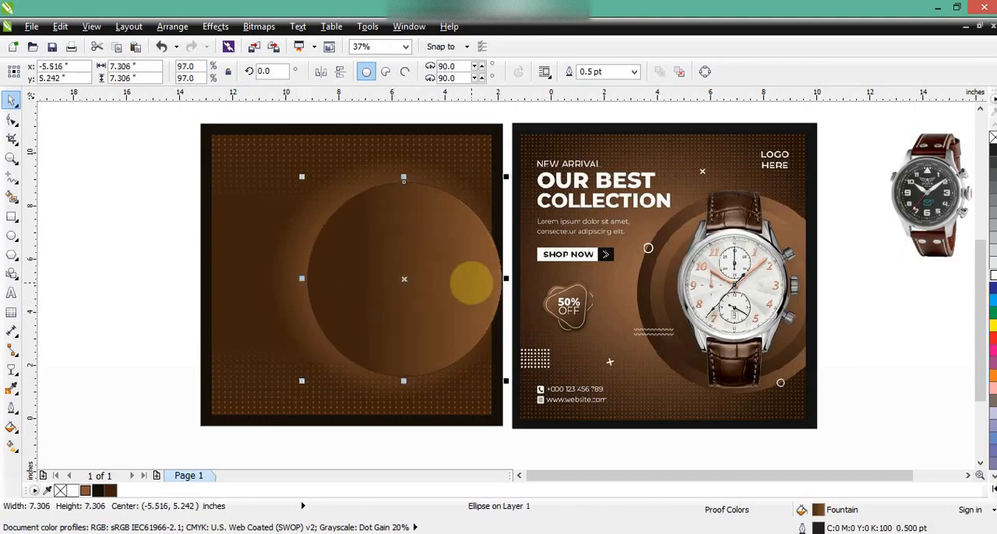
- Add two smaller concentric copies of the circle, the innermost about 5.19 in across, mirroring each horizontally to alternate the gradients
{"action": "key", "text": "KP_Add"}
{"action": "left_click_drag", "start_coordinate": [505, 177], "coordinate": [503, 191]}
{"action": "left_click", "coordinate": [320, 71]}
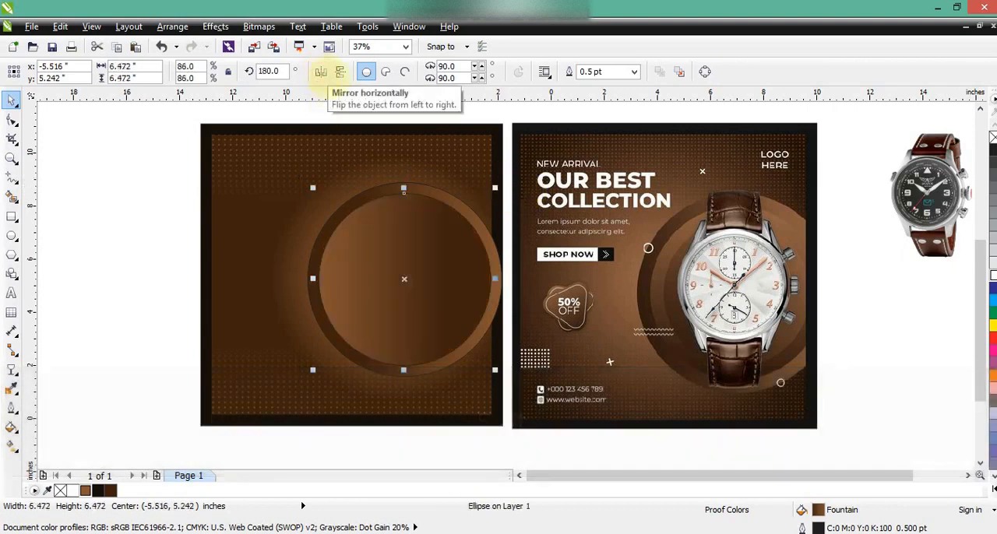
{"action": "left_click_drag", "start_coordinate": [495, 188], "coordinate": [487, 207]}
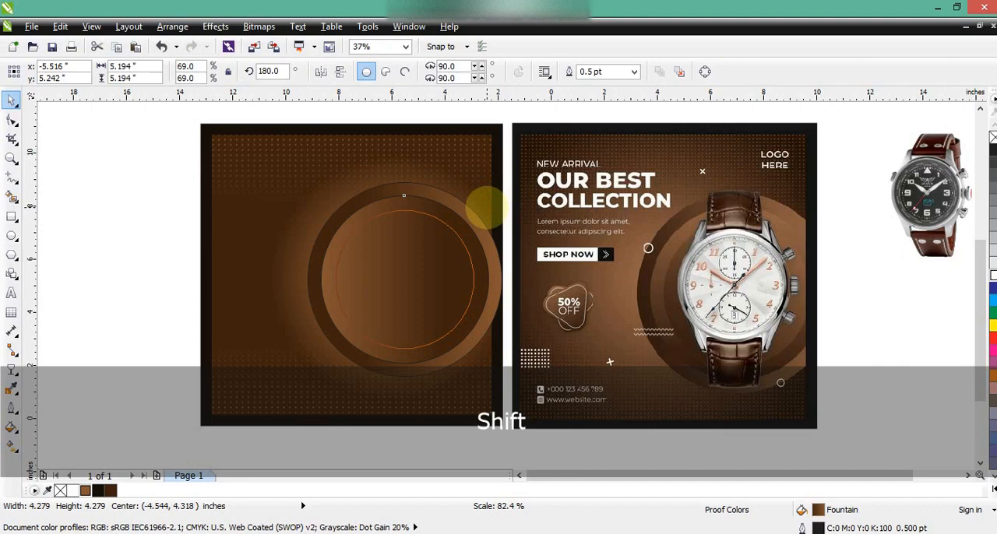
{"action": "left_click", "coordinate": [320, 72]}
- Remove the outlines of the three circles and PowerClip them, shifted slightly right, inside the brown gradient square
{"action": "left_click_drag", "start_coordinate": [137, 170], "coordinate": [512, 396]}
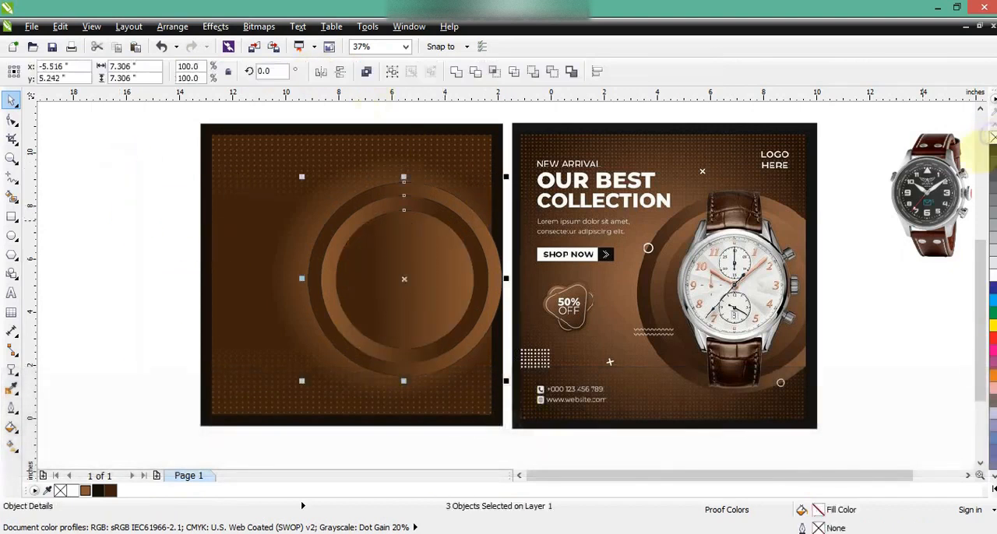
{"action": "left_click_drag", "start_coordinate": [420, 322], "coordinate": [425, 326]}
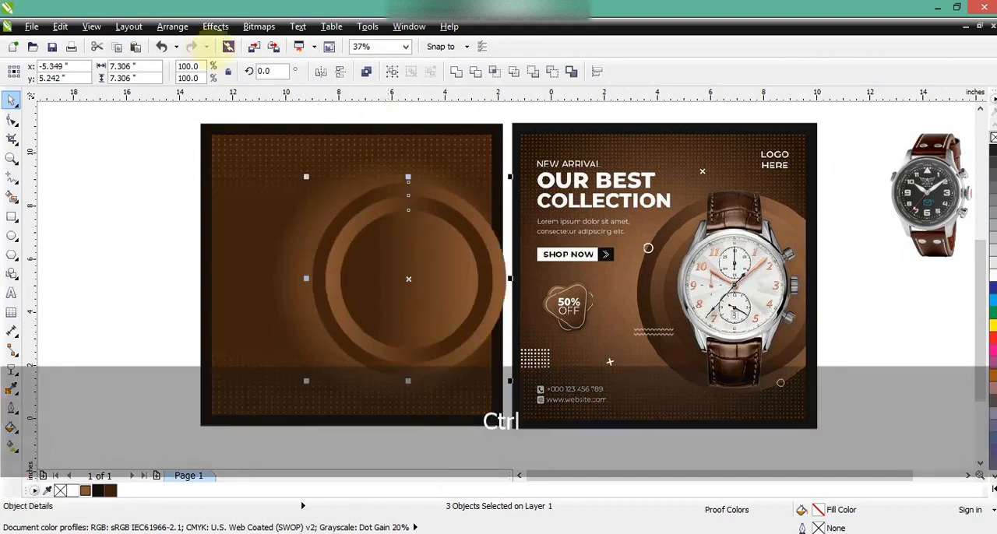
{"action": "left_click", "coordinate": [215, 27]}
{"action": "mouse_move", "coordinate": [273, 234]}
{"action": "left_click", "coordinate": [347, 234]}
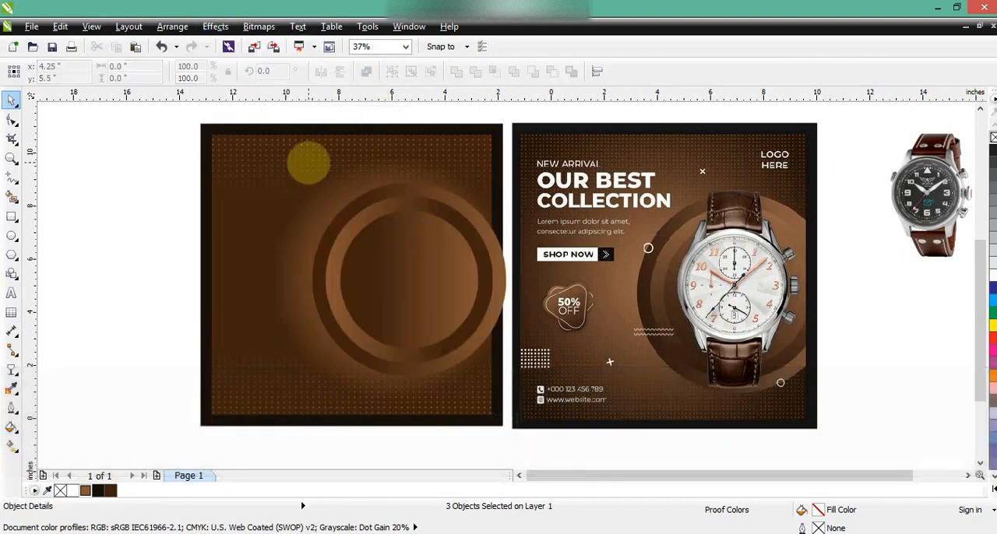
{"action": "left_click", "coordinate": [216, 189]}
{"action": "left_click", "coordinate": [130, 204]}
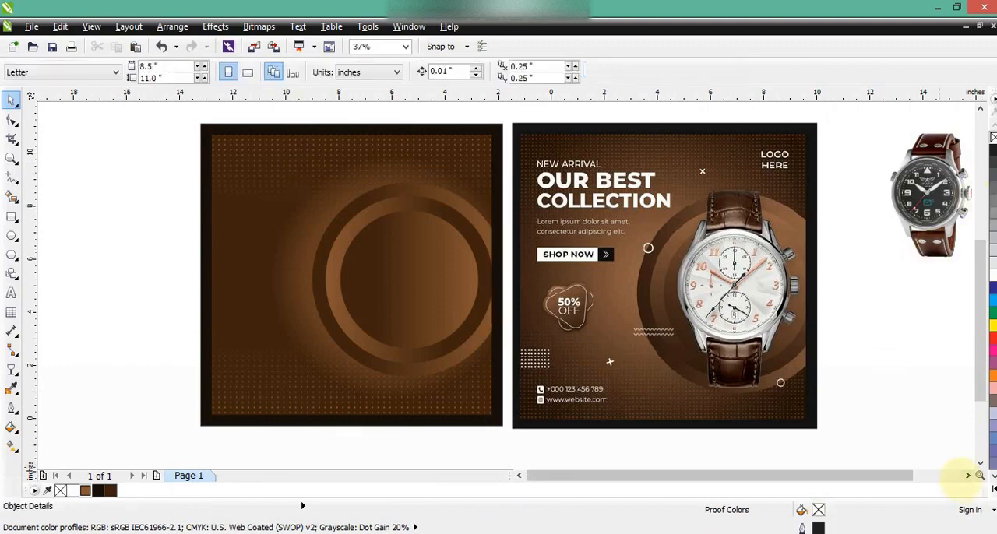
- Move the black-dial watch image onto the concentric circles and bring it to the front
{"action": "left_click", "coordinate": [968, 476]}
{"action": "left_click_drag", "start_coordinate": [864, 218], "coordinate": [333, 311]}
{"action": "key", "text": "shift+Page_Up"}
{"action": "key", "text": "ctrl+a"}
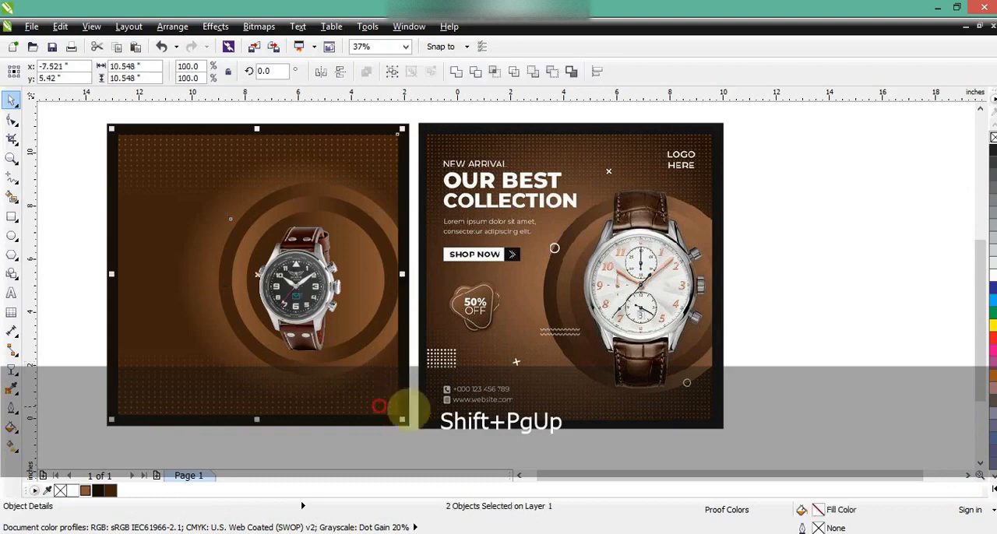
{"action": "key", "text": "shift+F2"}
{"action": "key", "text": "Escape"}
- Enlarge the watch image until it spans about the height of the outer circle and centre it over the rings
{"action": "left_click", "coordinate": [360, 309]}
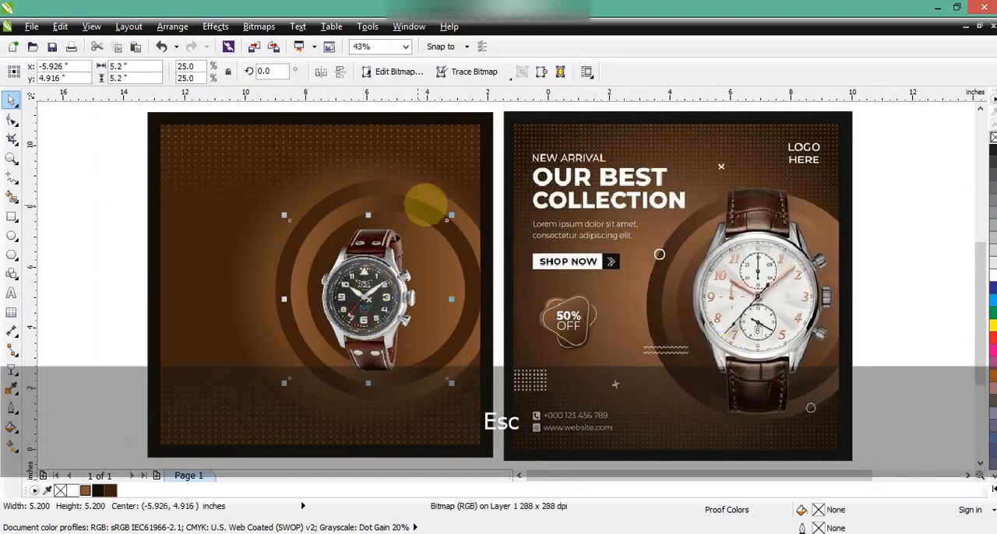
{"action": "left_click_drag", "start_coordinate": [452, 216], "coordinate": [498, 169]}
{"action": "left_click_drag", "start_coordinate": [358, 290], "coordinate": [363, 276]}
{"action": "left_click_drag", "start_coordinate": [501, 158], "coordinate": [496, 162]}
{"action": "left_click_drag", "start_coordinate": [386, 253], "coordinate": [388, 254]}
{"action": "left_click", "coordinate": [123, 246]}
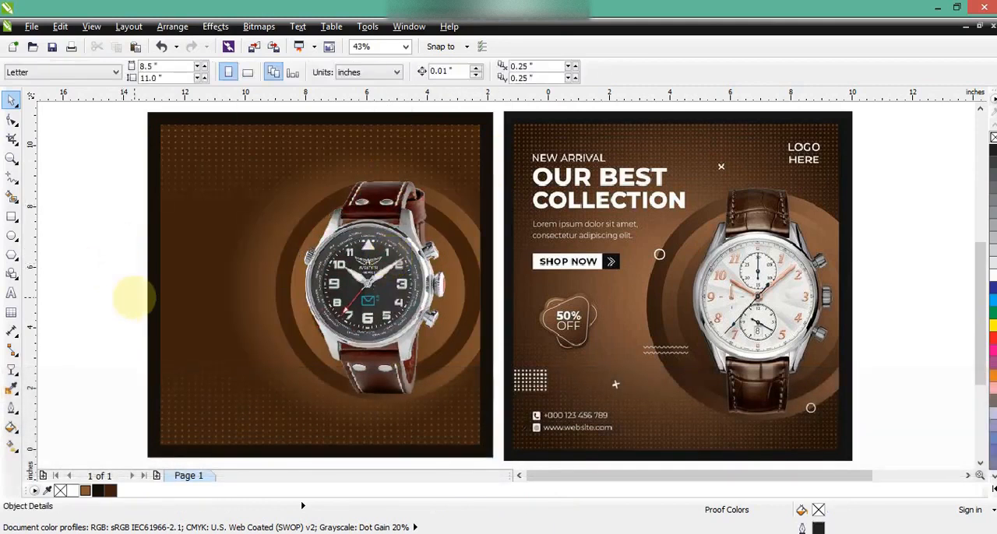
- Add artistic text outside the poster reading NEW ARRIVAL, OUR BEST and COLLECTION on three lines
{"action": "left_click", "coordinate": [11, 293]}
{"action": "left_click", "coordinate": [64, 272]}
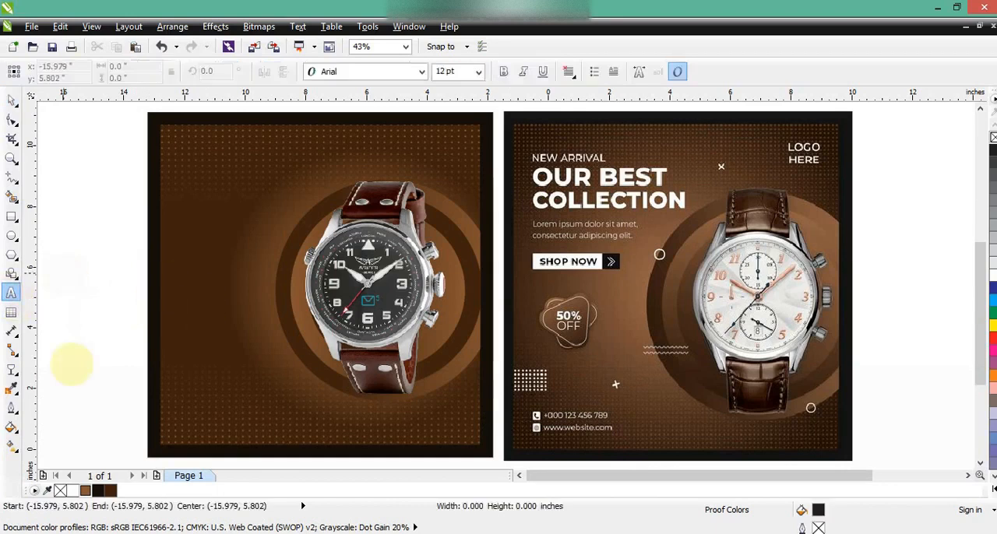
{"action": "key", "text": "Caps_Lock"}
{"action": "type", "text": "NEW ARRIVAL"}
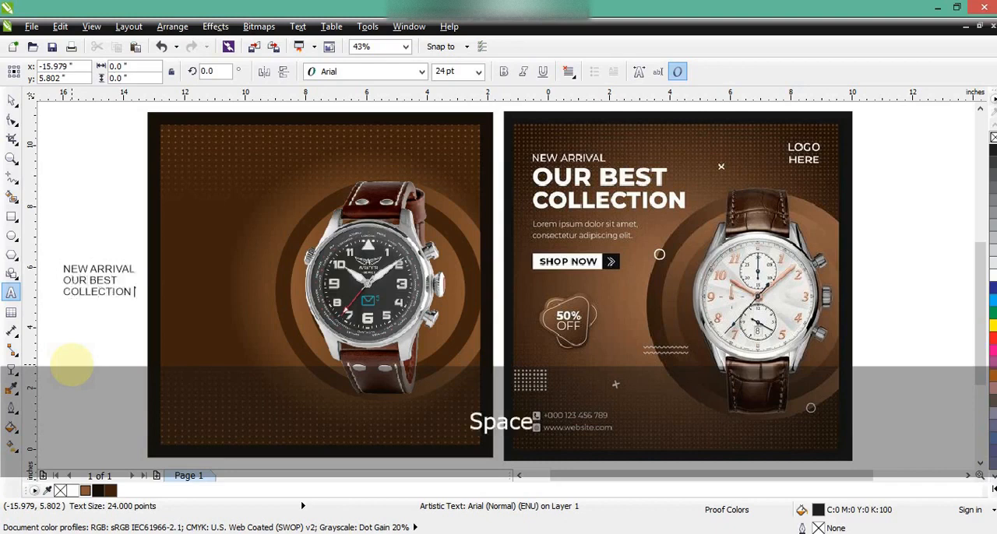
- Set the three-line text to Arial Black and break it apart into separate lines
{"action": "left_click", "coordinate": [11, 100]}
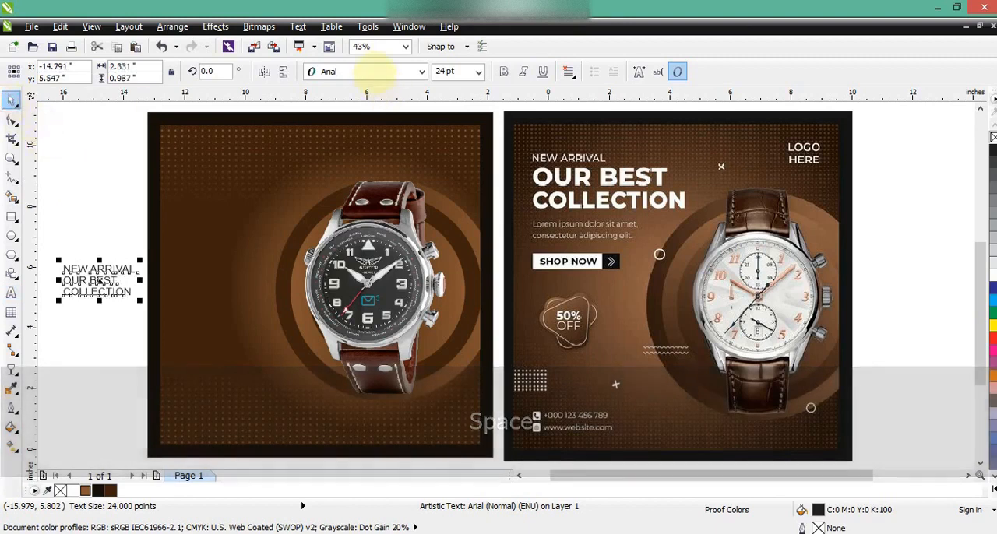
{"action": "left_click", "coordinate": [374, 71]}
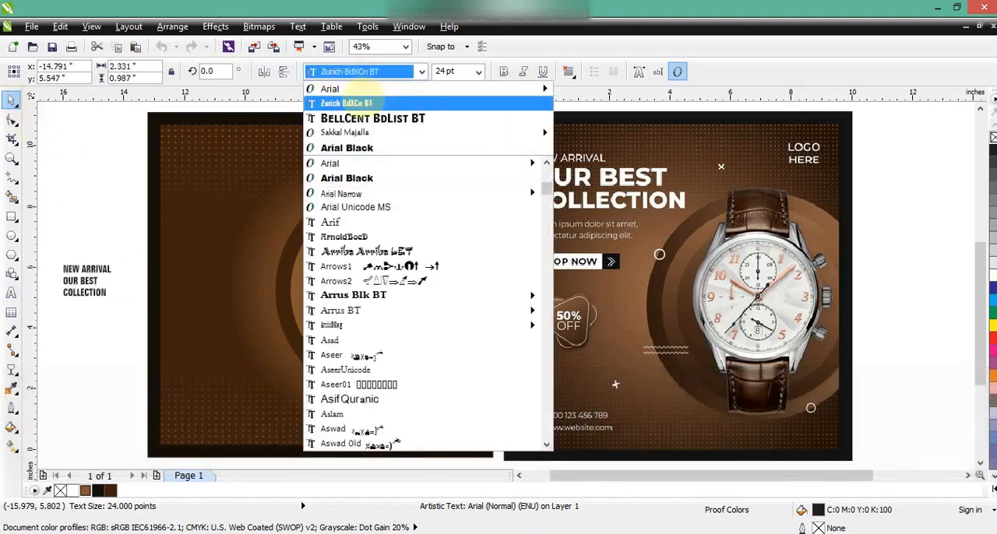
{"action": "left_click", "coordinate": [360, 148]}
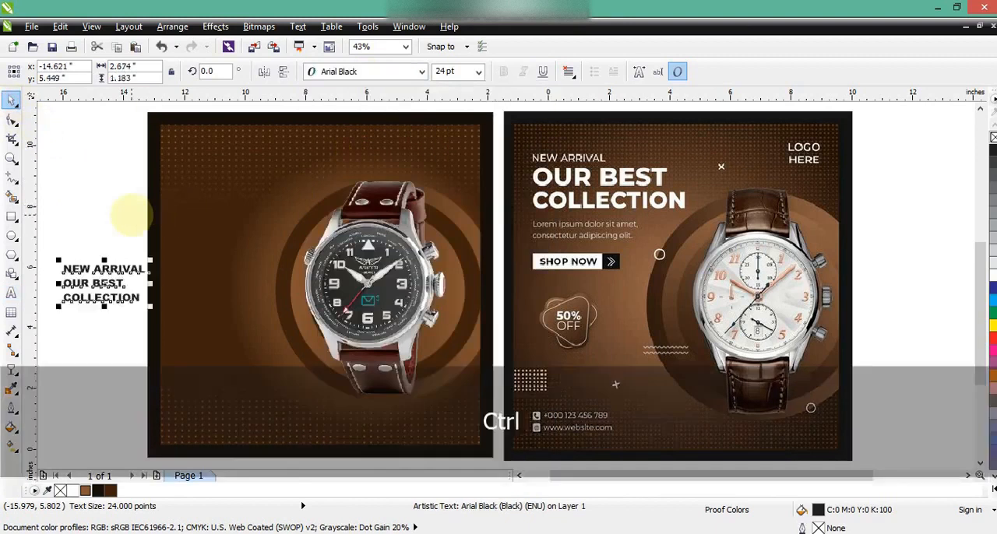
{"action": "key", "text": "ctrl+k"}
{"action": "key", "text": "Escape"}
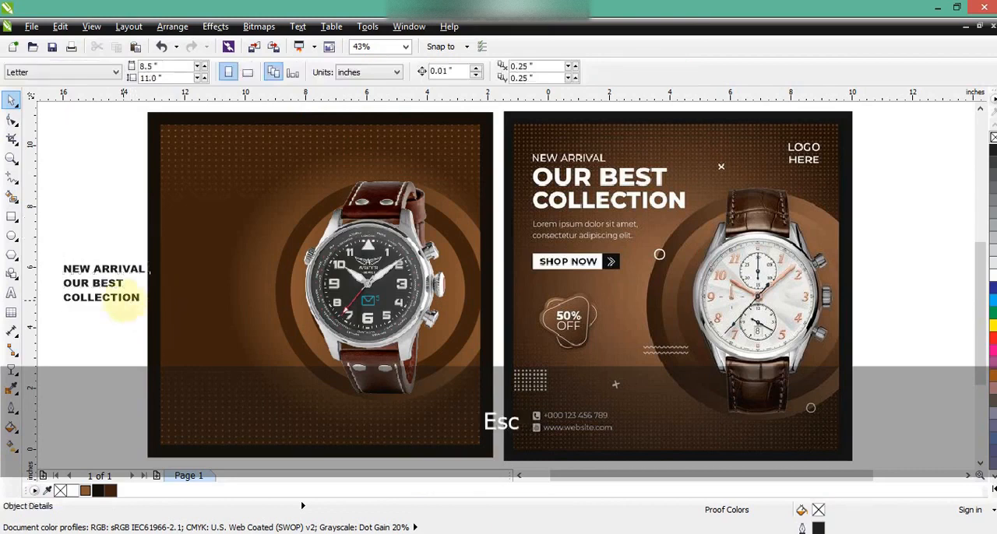
- Place OUR BEST and COLLECTION in the poster's upper left, size them to about 4.42 in wide, and fill them white
{"action": "left_click_drag", "start_coordinate": [117, 286], "coordinate": [281, 190]}
{"action": "left_click", "coordinate": [135, 300], "text": "shift"}
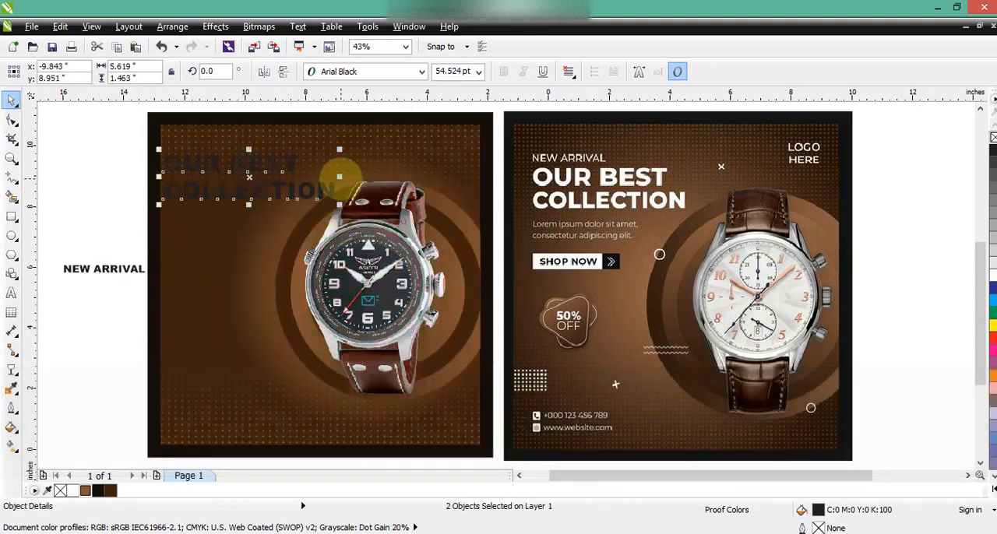
{"action": "left_click_drag", "start_coordinate": [339, 177], "coordinate": [311, 176]}
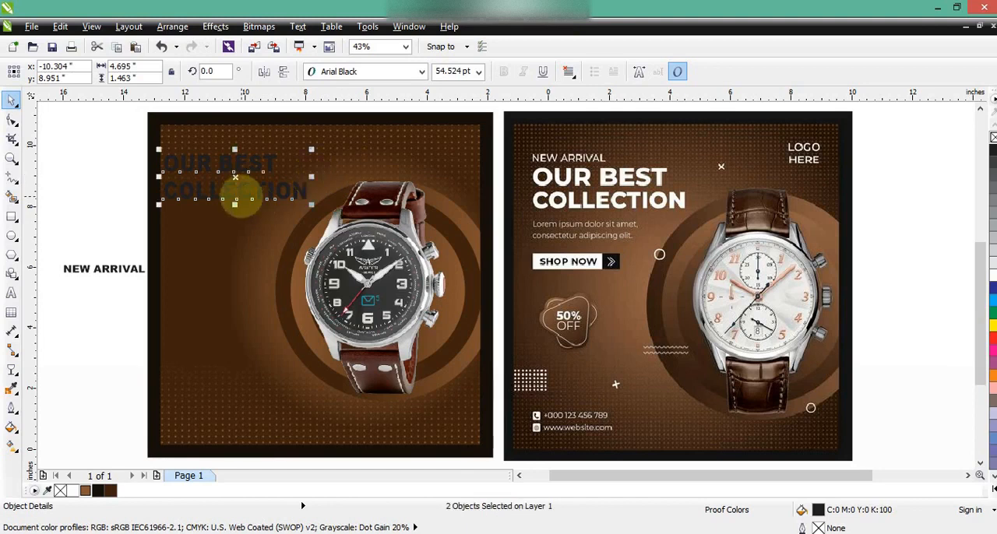
{"action": "left_click_drag", "start_coordinate": [241, 199], "coordinate": [247, 212]}
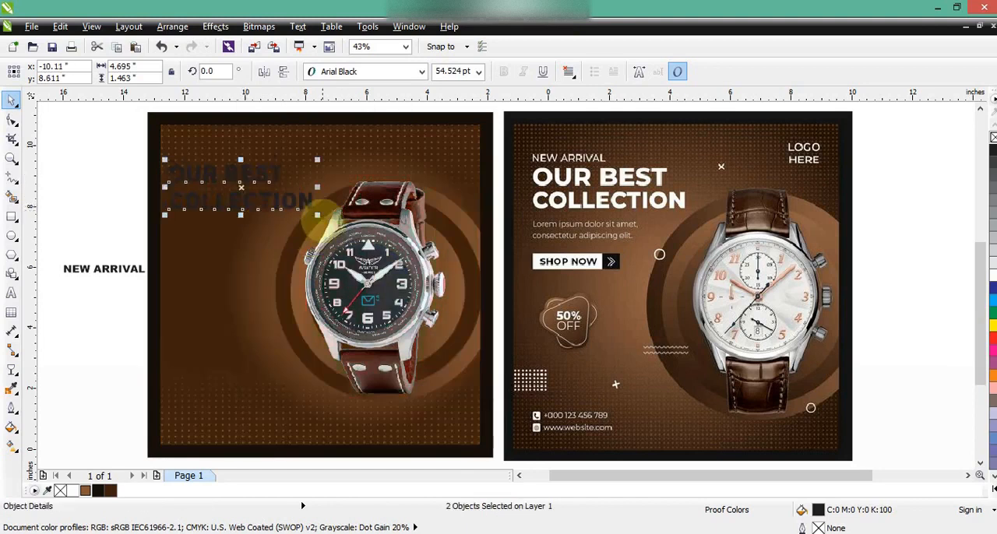
{"action": "left_click_drag", "start_coordinate": [320, 217], "coordinate": [312, 215]}
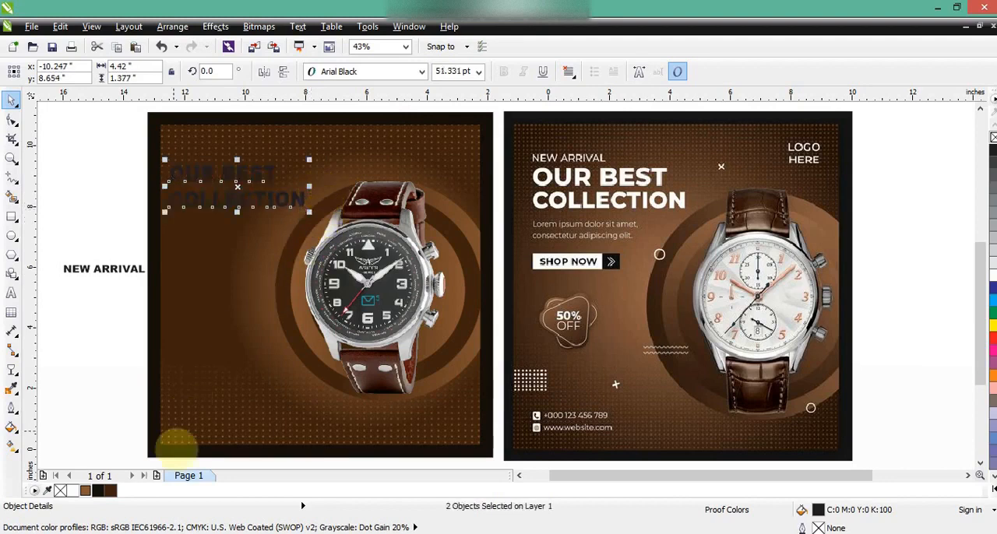
{"action": "left_click", "coordinate": [73, 491]}
- Move NEW ARRIVAL above the OUR BEST line, change its font to Arial Bold, and fill it white
{"action": "left_click", "coordinate": [103, 292]}
{"action": "left_click_drag", "start_coordinate": [104, 270], "coordinate": [216, 158]}
{"action": "left_click", "coordinate": [422, 71]}
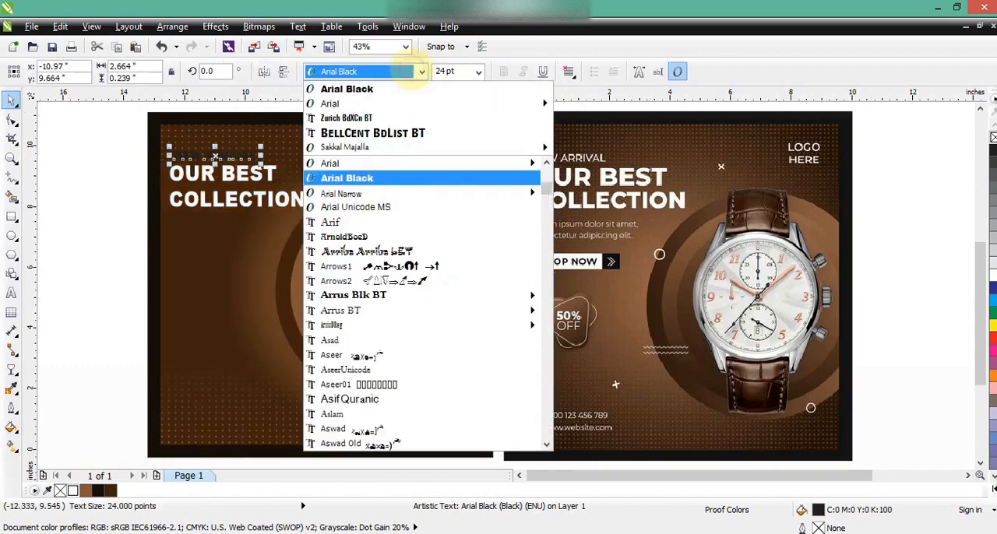
{"action": "mouse_move", "coordinate": [405, 100]}
{"action": "left_click", "coordinate": [573, 129]}
{"action": "left_click", "coordinate": [993, 276]}
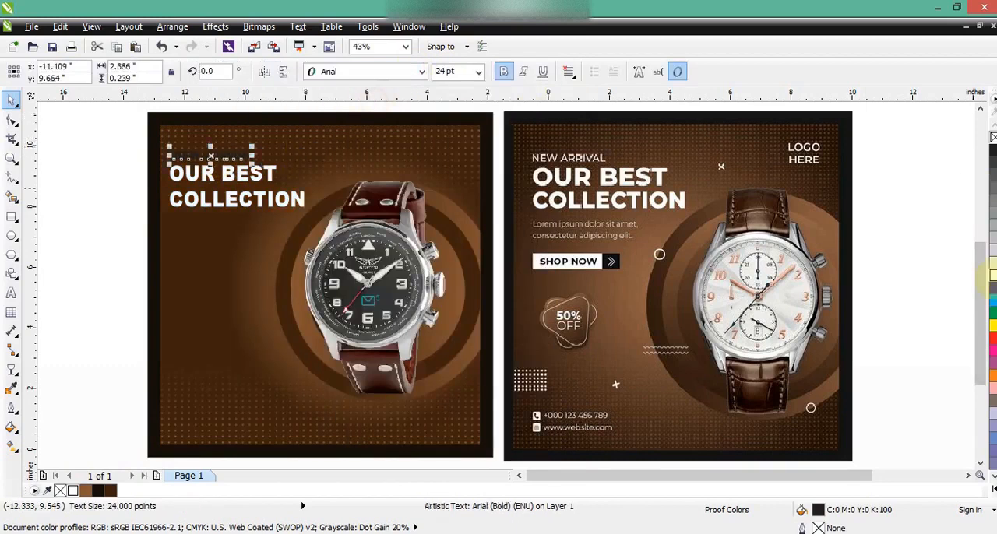
- Nudge the COLLECTION line up to tighten the gap below OUR BEST
{"action": "left_click_drag", "start_coordinate": [87, 126], "coordinate": [288, 206]}
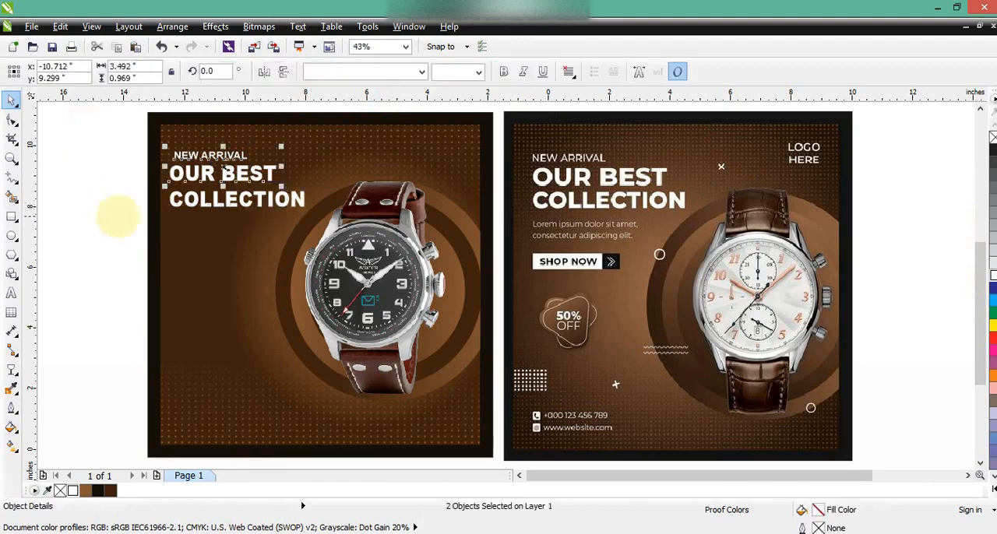
{"action": "left_click_drag", "start_coordinate": [120, 185], "coordinate": [334, 218]}
{"action": "key", "text": "Up"}
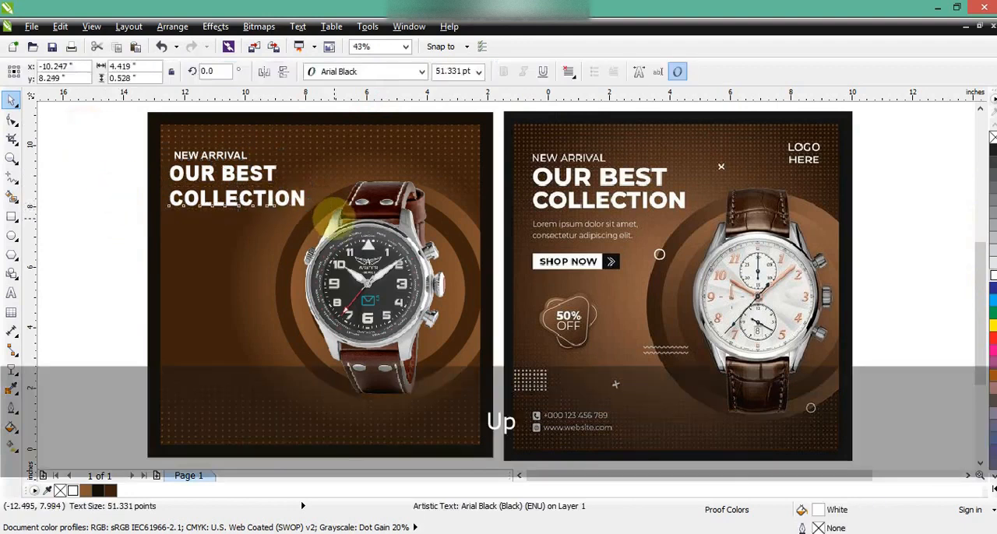
{"action": "key", "text": "Up"}
{"action": "key", "text": "Up"}
{"action": "key", "text": "Up"}
{"action": "key", "text": "Up"}
{"action": "key", "text": "Up"}
{"action": "key", "text": "Up"}
{"action": "key", "text": "Up"}
{"action": "key", "text": "Up"}
{"action": "key", "text": "Up"}
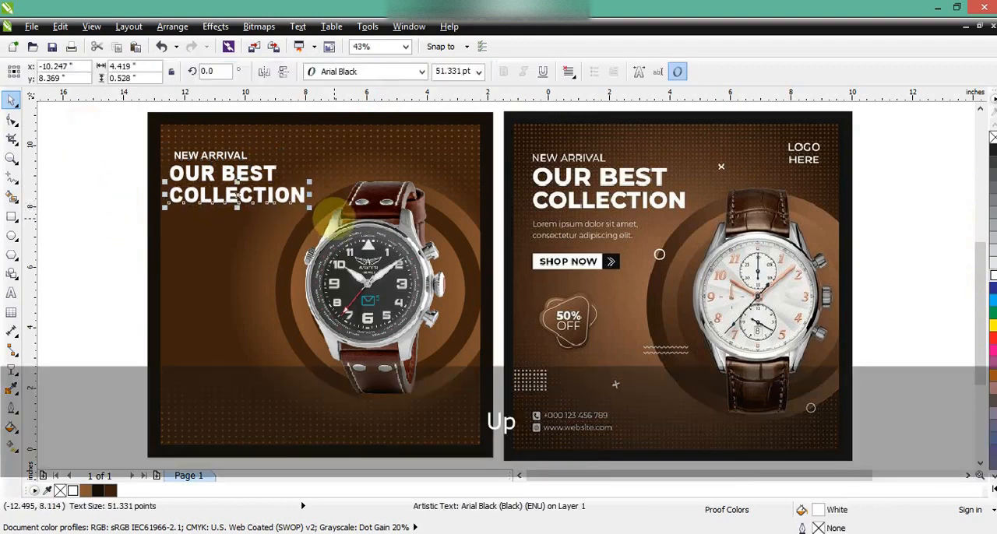
- Left-align the three heading lines and nudge them together slightly up and left within the poster
{"action": "left_click_drag", "start_coordinate": [97, 134], "coordinate": [366, 226]}
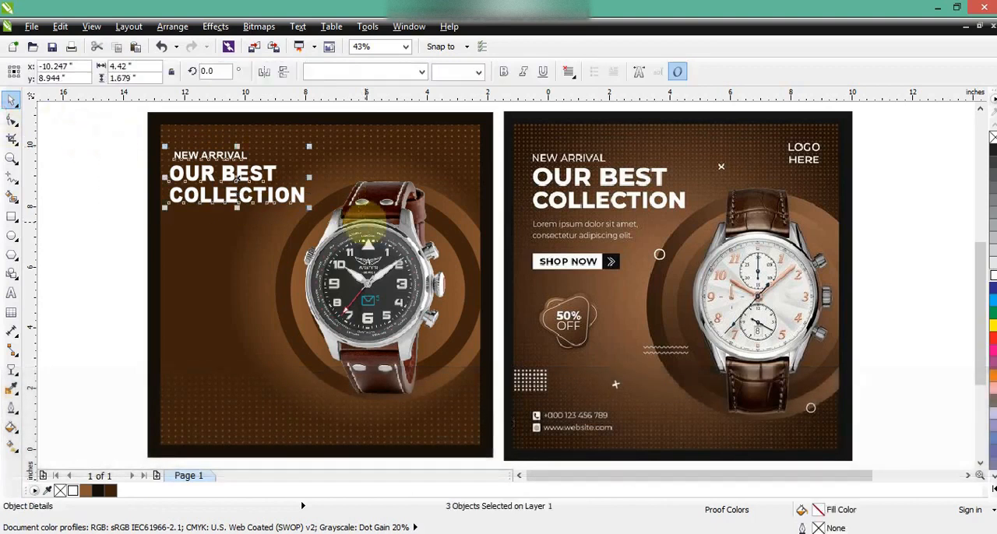
{"action": "key", "text": "l"}
{"action": "key", "text": "Up"}
{"action": "key", "text": "Up"}
{"action": "key", "text": "Up"}
{"action": "key", "text": "Up"}
{"action": "key", "text": "Up"}
{"action": "key", "text": "Up"}
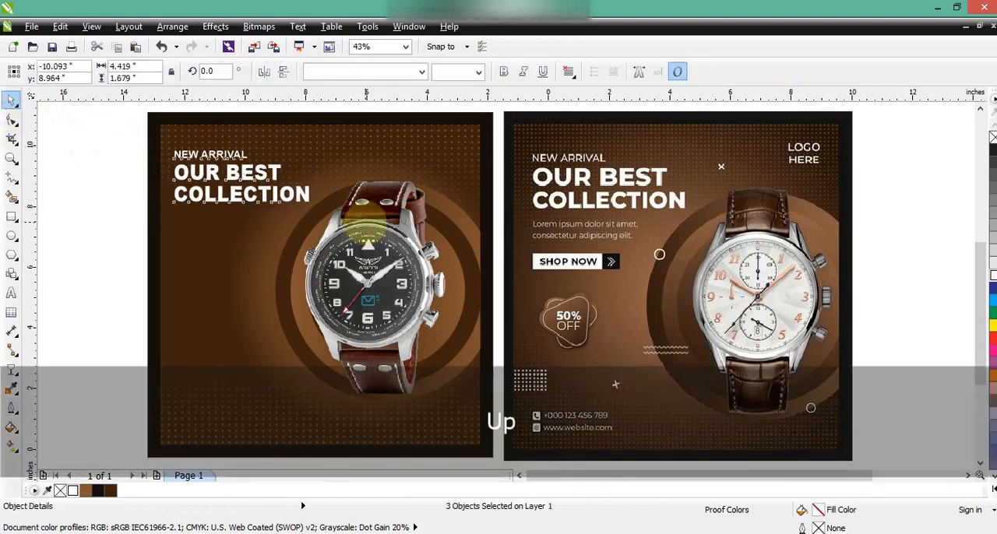
{"action": "key", "text": "Up"}
{"action": "key", "text": "Up"}
{"action": "key", "text": "Up"}
{"action": "key", "text": "Up"}
{"action": "key", "text": "Up"}
{"action": "key", "text": "Left"}
{"action": "key", "text": "Left"}
{"action": "key", "text": "Left"}
{"action": "key", "text": "Left"}
{"action": "key", "text": "Left"}
{"action": "key", "text": "Left"}
{"action": "key", "text": "Left"}
{"action": "key", "text": "Left"}
{"action": "key", "text": "Left"}
{"action": "key", "text": "Left"}
{"action": "key", "text": "Left"}
{"action": "key", "text": "Left"}
{"action": "key", "text": "Left"}
{"action": "key", "text": "Left"}
{"action": "key", "text": "Left"}
{"action": "key", "text": "Left"}
{"action": "key", "text": "Left"}
{"action": "key", "text": "Left"}
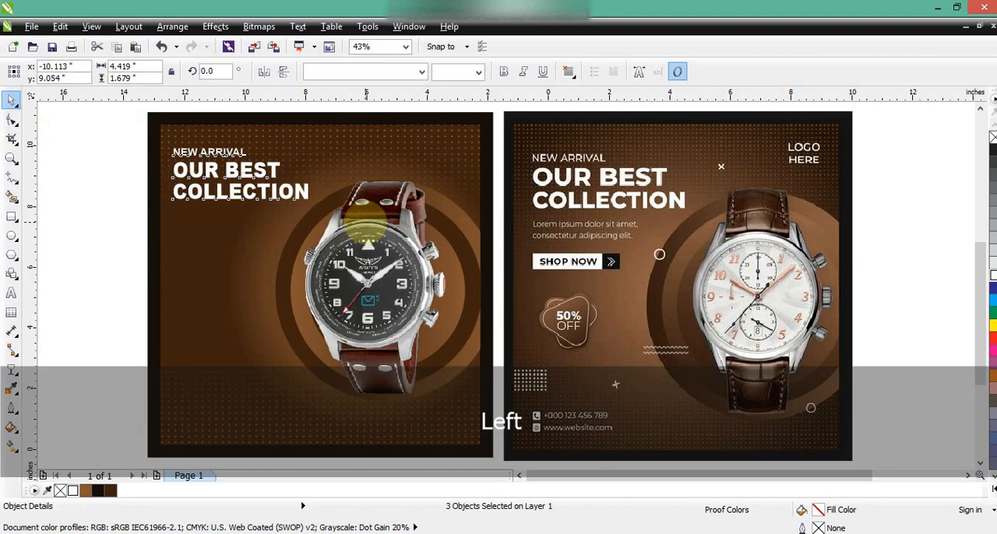
{"action": "key", "text": "Right"}
{"action": "key", "text": "Right"}
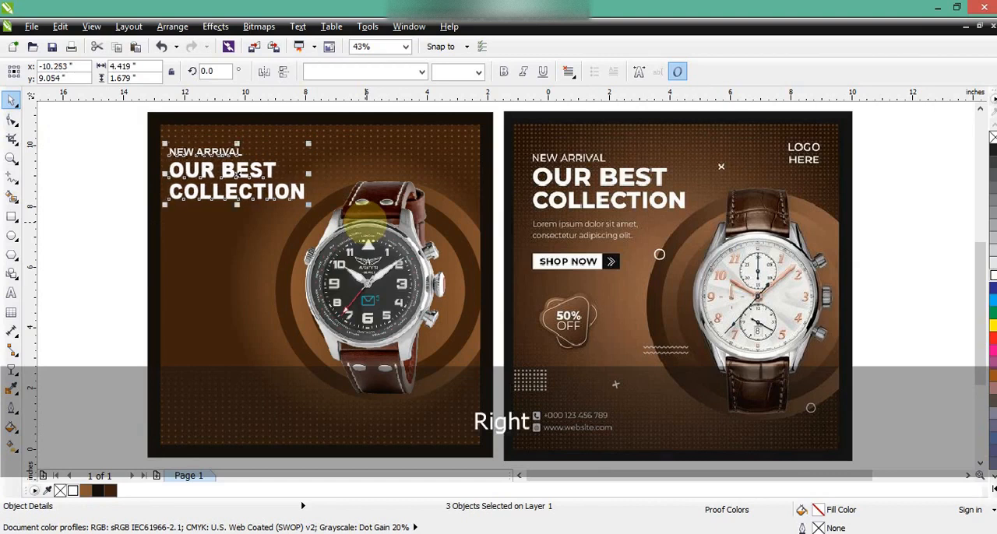
{"action": "left_click", "coordinate": [62, 235]}
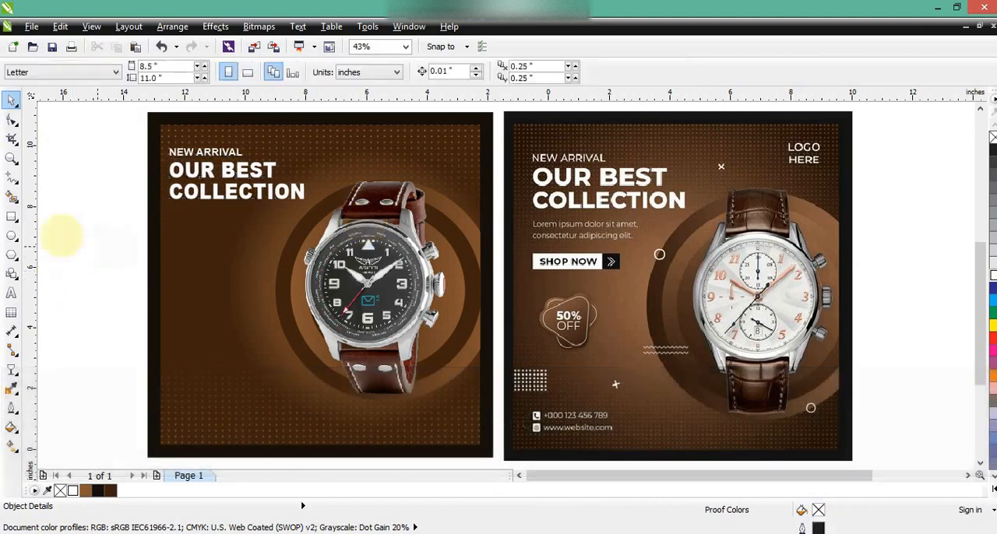
- Draw a button rectangle about 3.26 by 0.68 in below the heading and fill it white
{"action": "left_click", "coordinate": [12, 217]}
{"action": "left_click_drag", "start_coordinate": [173, 254], "coordinate": [272, 275]}
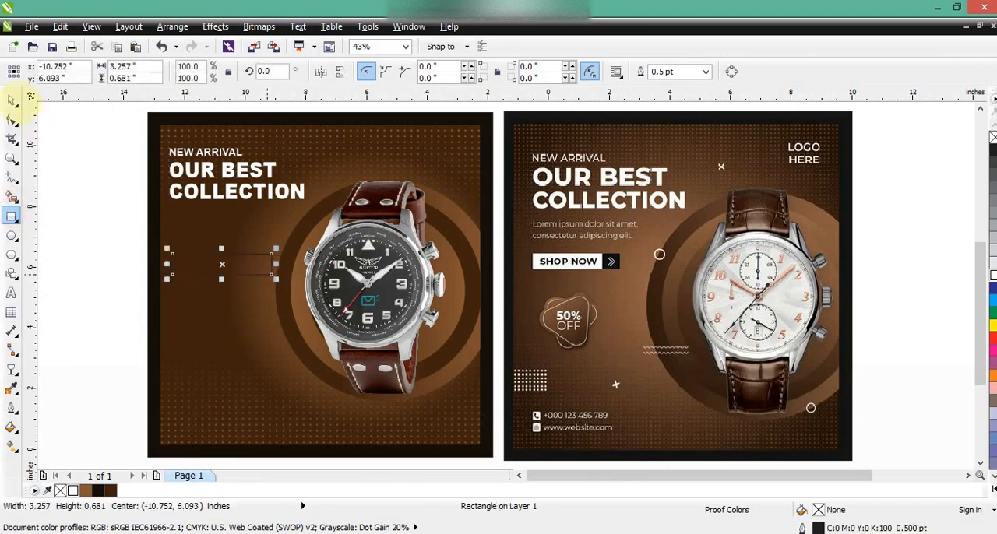
{"action": "left_click", "coordinate": [11, 99]}
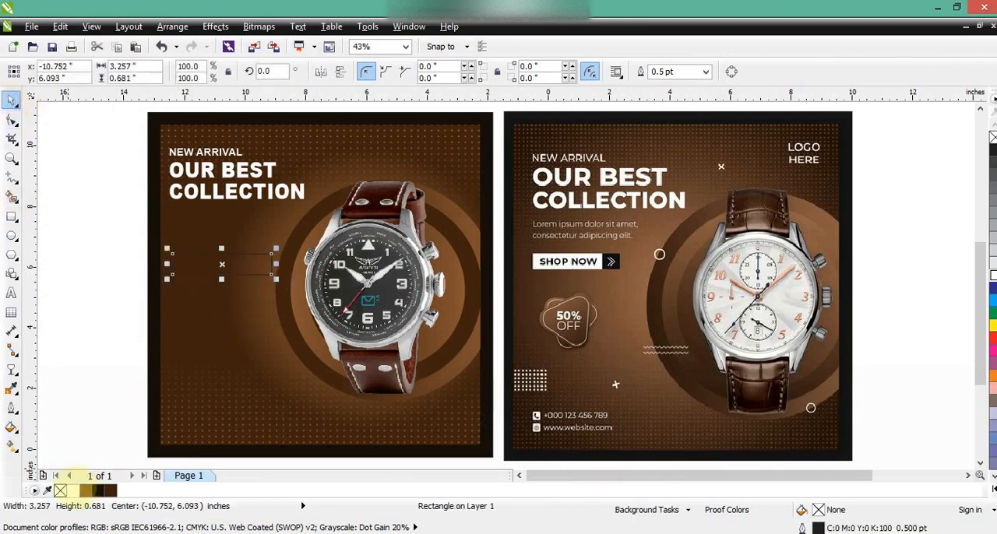
{"action": "left_click", "coordinate": [73, 491]}
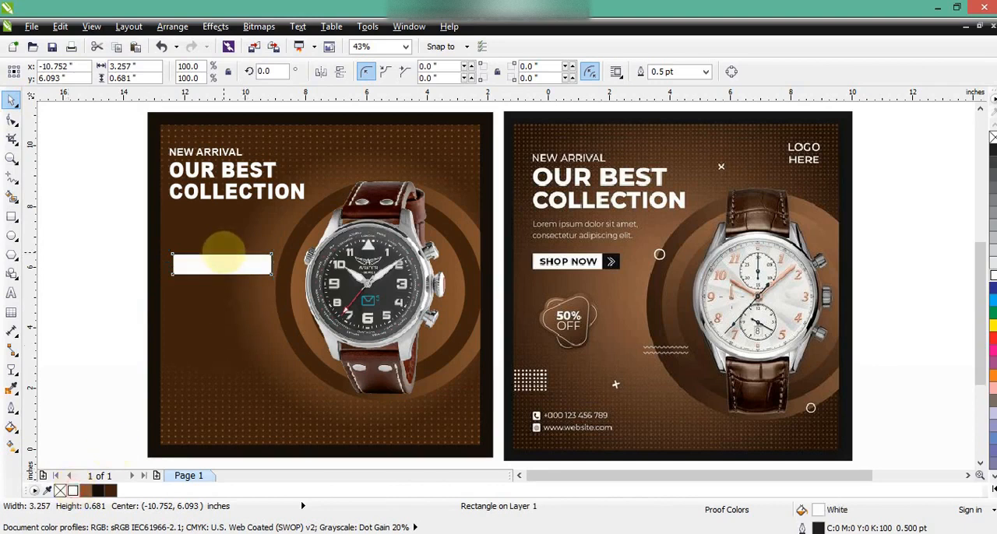
- Reduce the button's height to about 0.61 in, add a near-black box about 0.66 in wide at its right end, and stretch both to the heading's left edge
{"action": "key", "text": "KP_Add"}
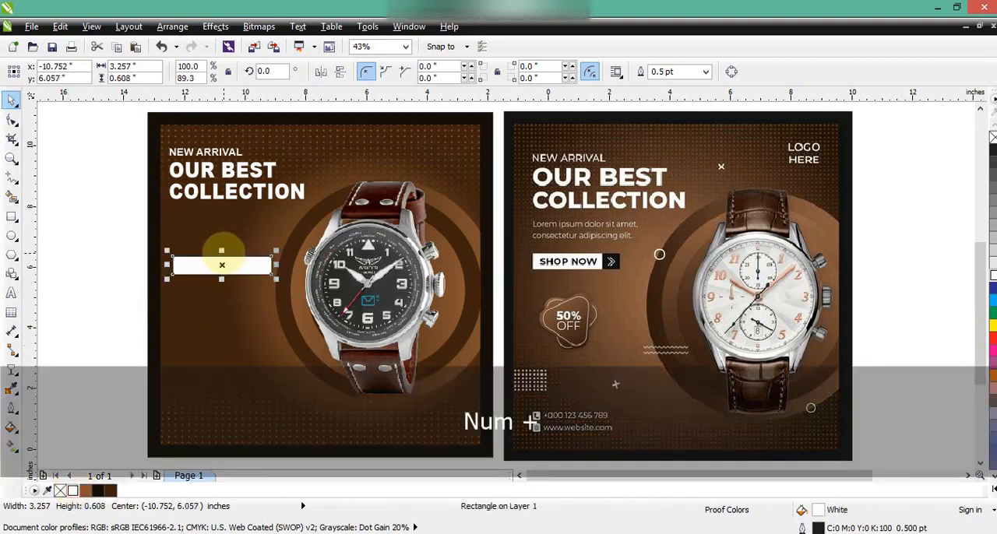
{"action": "left_click_drag", "start_coordinate": [166, 266], "coordinate": [248, 271]}
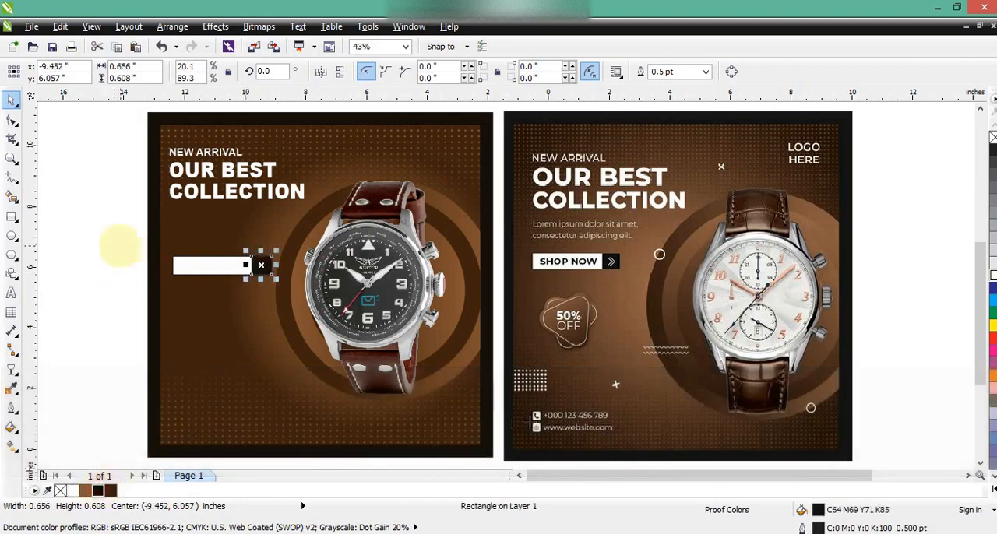
{"action": "left_click_drag", "start_coordinate": [122, 233], "coordinate": [286, 290]}
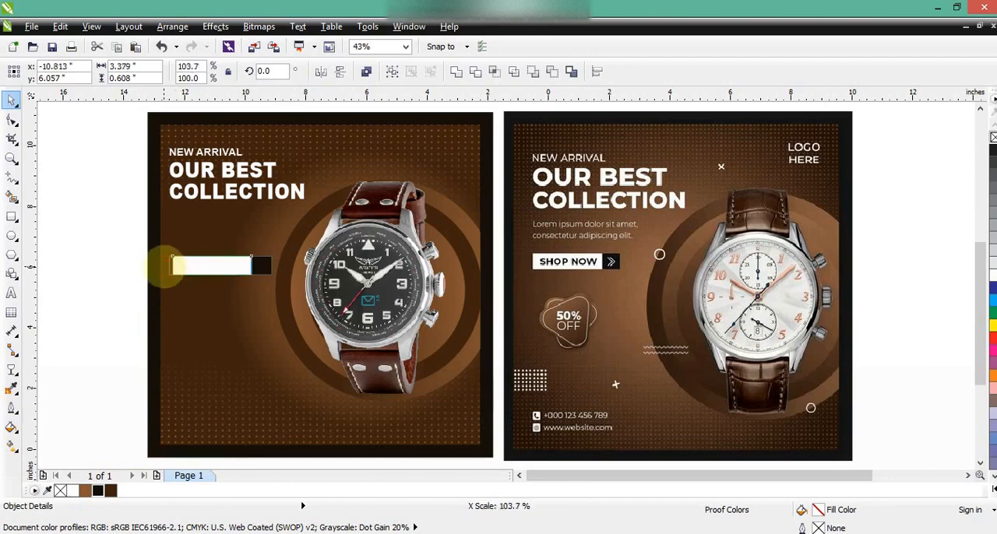
{"action": "left_click", "coordinate": [117, 277]}
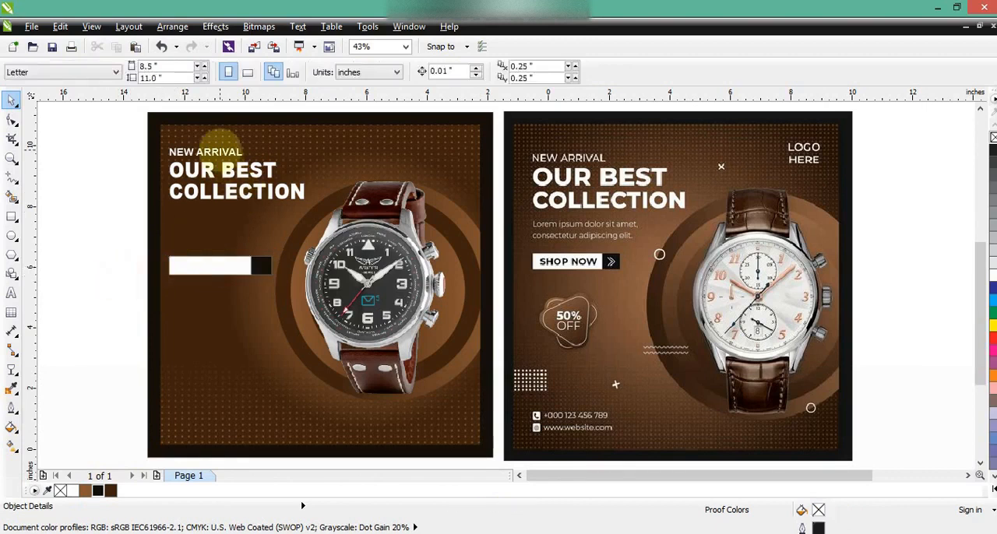
- Copy NEW ARRIVAL below the heading, replace it with "lorem ipsum dolor sit amet. consecteurs adispiasd felkre" on two lines, and shrink it to about 20.8 pt
{"action": "left_click_drag", "start_coordinate": [220, 150], "coordinate": [226, 211]}
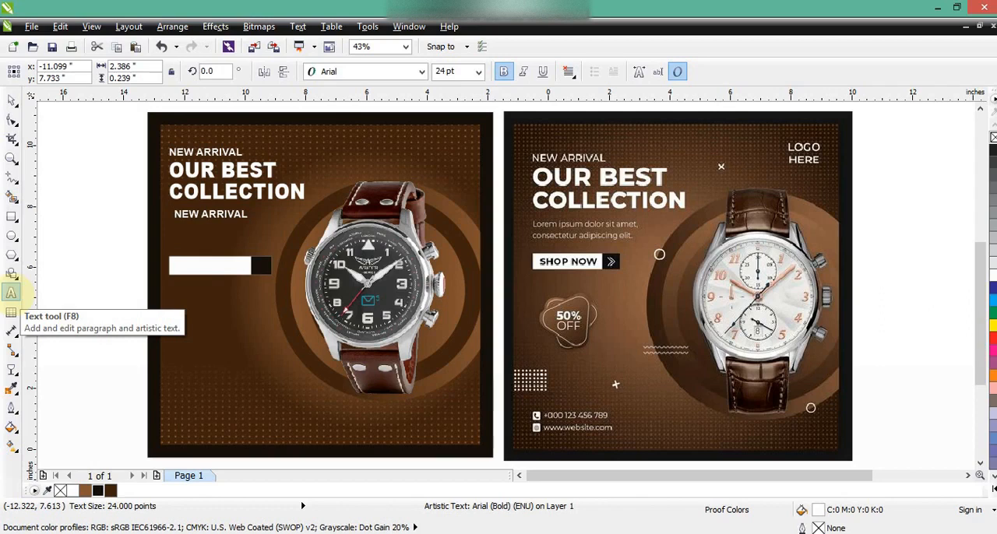
{"action": "key", "text": "ctrl+a"}
{"action": "key", "text": "Caps_Lock"}
{"action": "type", "text": "lo"}
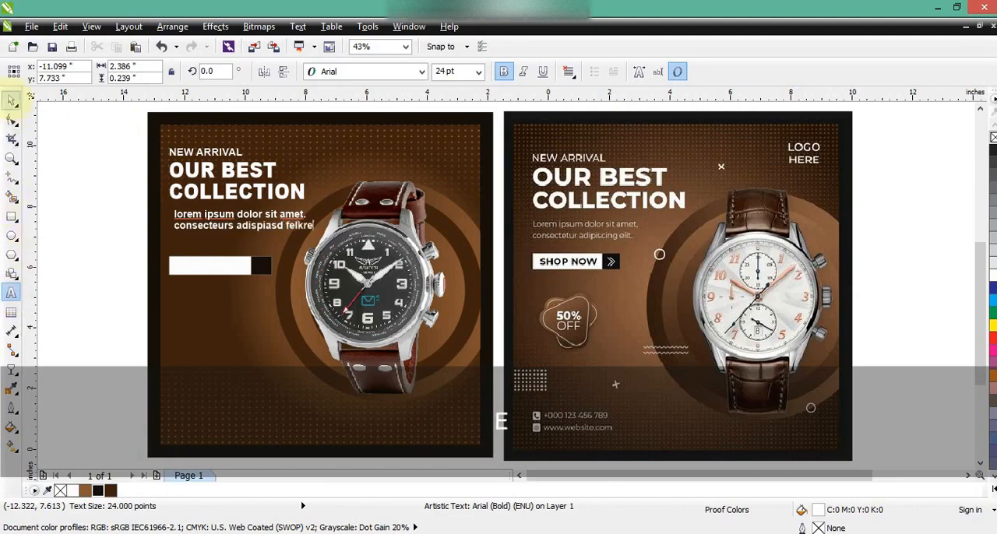
{"action": "left_click", "coordinate": [10, 100]}
{"action": "left_click_drag", "start_coordinate": [316, 234], "coordinate": [299, 236]}
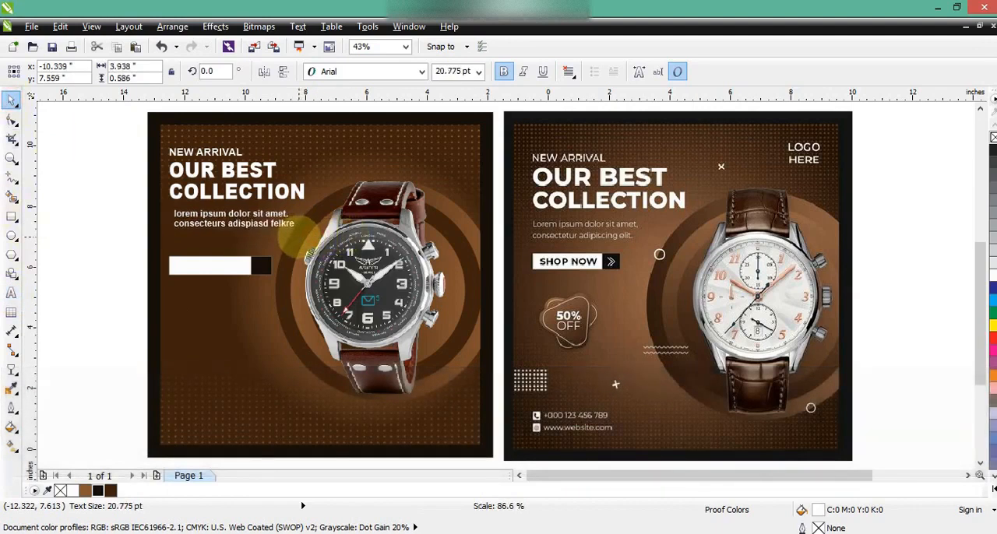
- Copy the paragraph text onto the white button, change it to SHOP NOW in near-black, and enlarge it to about 27 pt, centred in the white area
{"action": "left_click_drag", "start_coordinate": [234, 220], "coordinate": [234, 265]}
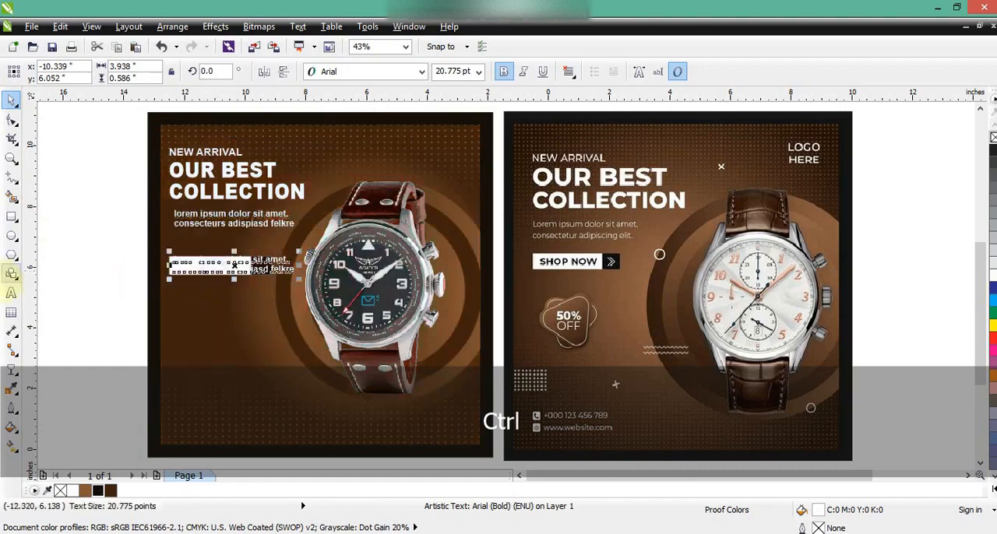
{"action": "left_click", "coordinate": [11, 292]}
{"action": "key", "text": "shift+Home"}
{"action": "key", "text": "shift+Up"}
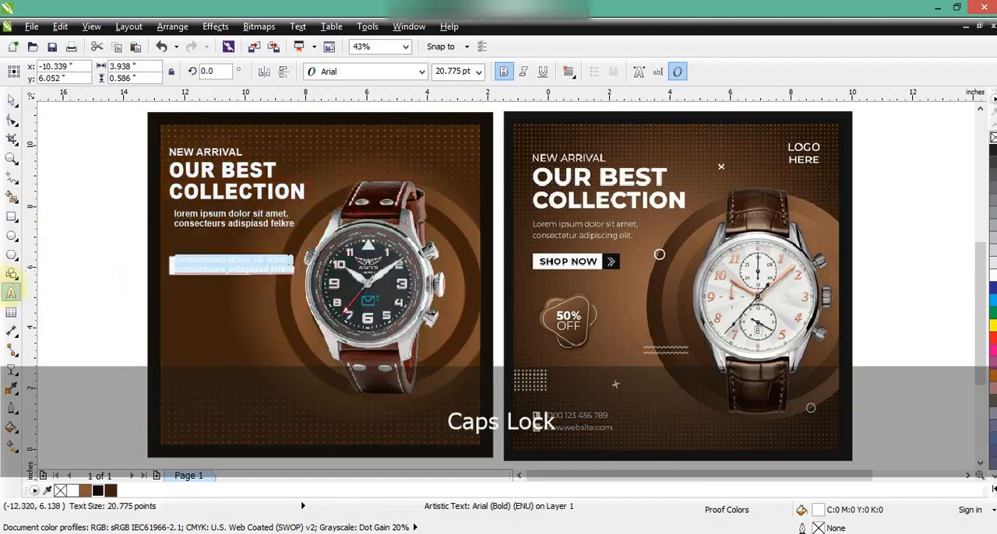
{"action": "type", "text": "S"}
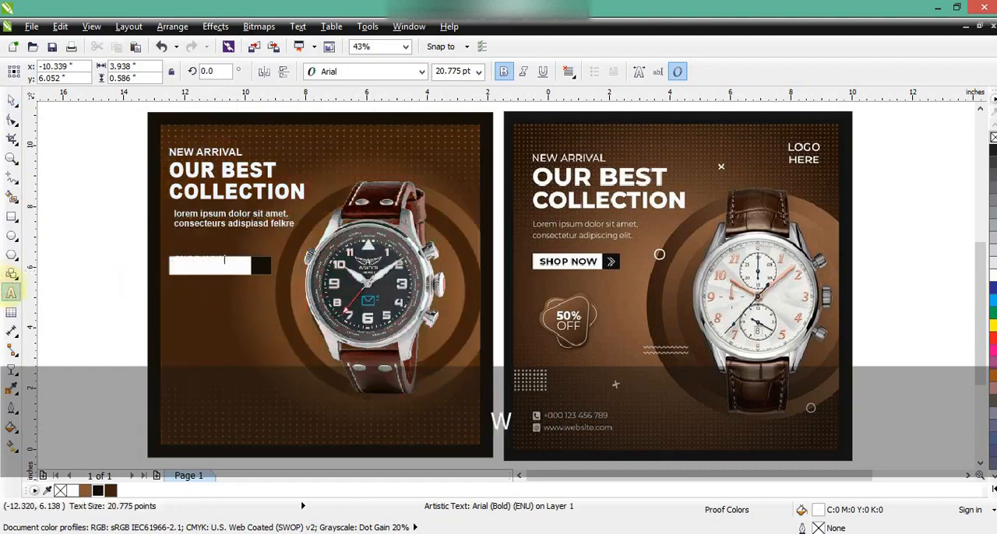
{"action": "left_click", "coordinate": [11, 99]}
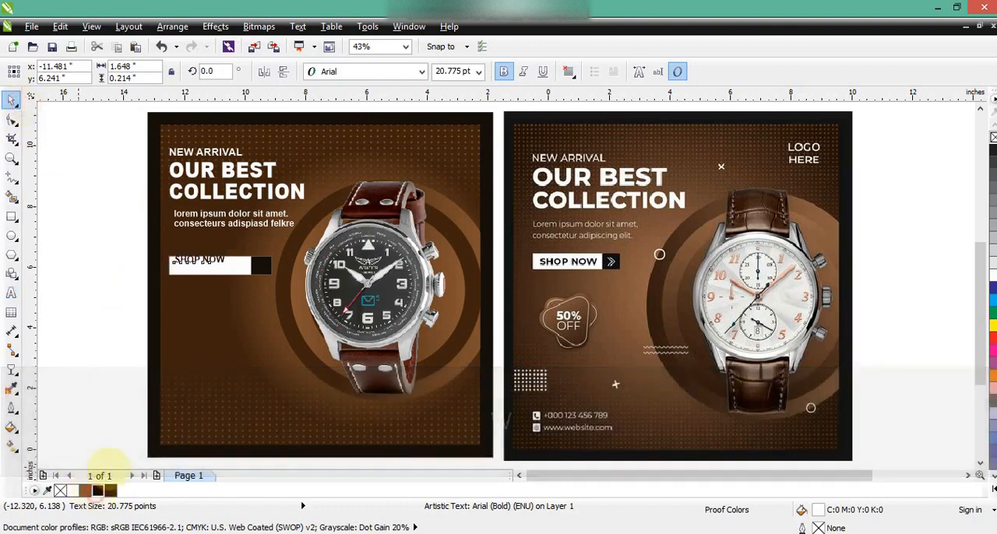
{"action": "left_click_drag", "start_coordinate": [175, 264], "coordinate": [325, 289]}
- Add a > character in 24 pt Arial, place it in the near-black box beside SHOP NOW, and colour it white
{"action": "left_click", "coordinate": [11, 158]}
{"action": "left_click", "coordinate": [11, 293]}
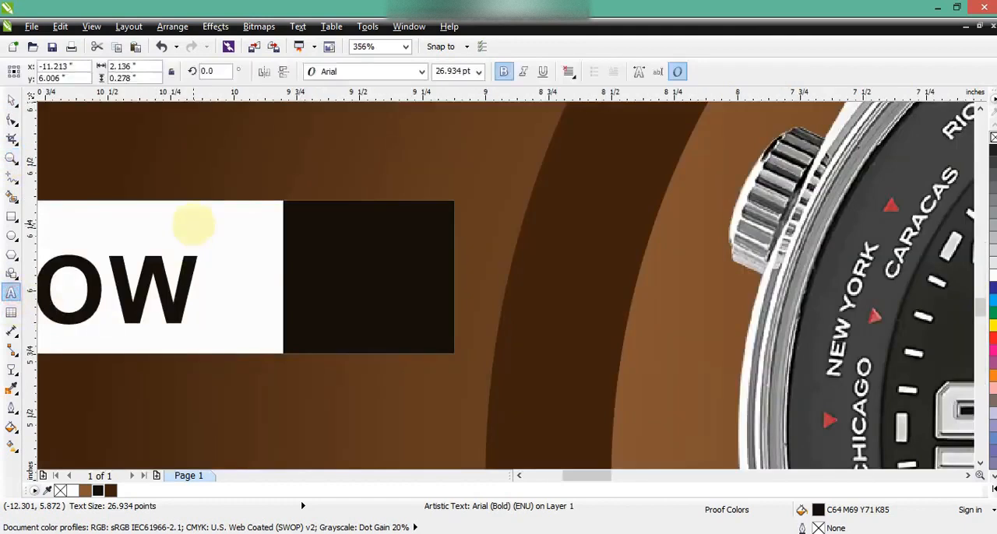
{"action": "left_click", "coordinate": [196, 189]}
{"action": "type", "text": ">"}
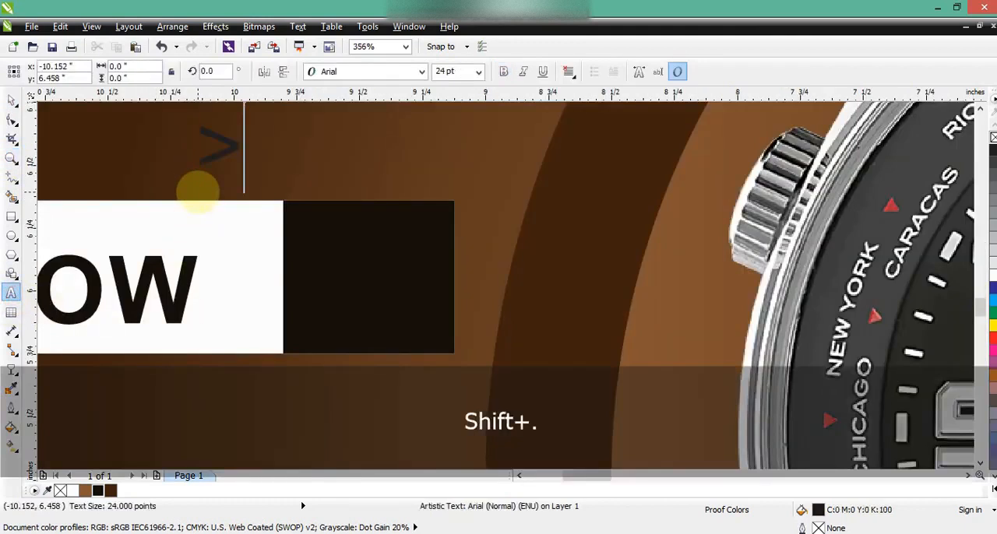
{"action": "key", "text": "Escape"}
{"action": "left_click", "coordinate": [12, 98]}
{"action": "left_click_drag", "start_coordinate": [211, 151], "coordinate": [349, 245]}
{"action": "left_click", "coordinate": [73, 492]}
- Duplicate the white > slightly to the right inside the near-black box to form a double arrow
{"action": "right_click", "coordinate": [373, 276]}
{"action": "left_click", "coordinate": [336, 263], "text": "shift"}
{"action": "left_click_drag", "start_coordinate": [374, 278], "coordinate": [385, 276]}
- Remove the outline from the white and near-black button rectangles and compare the whole poster with the reference
{"action": "left_click", "coordinate": [440, 213]}
{"action": "left_click", "coordinate": [254, 219], "text": "shift"}
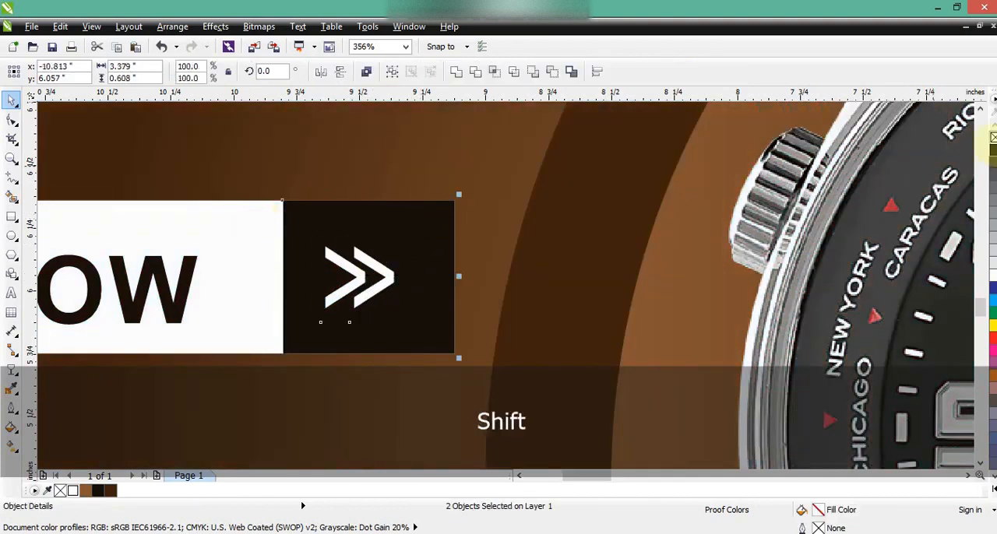
{"action": "key", "text": "F3"}
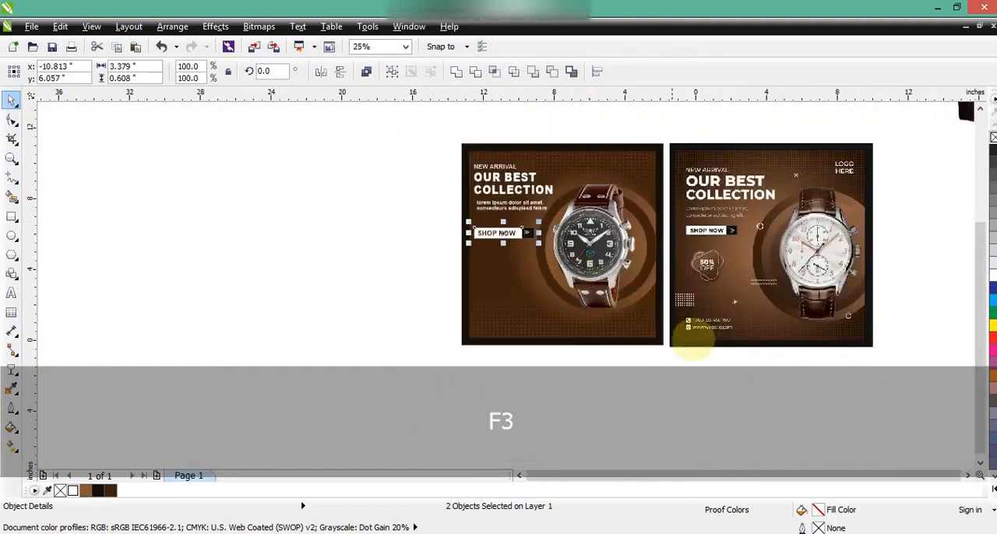
{"action": "left_click_drag", "start_coordinate": [883, 360], "coordinate": [390, 104]}
{"action": "key", "text": "shift+F2"}
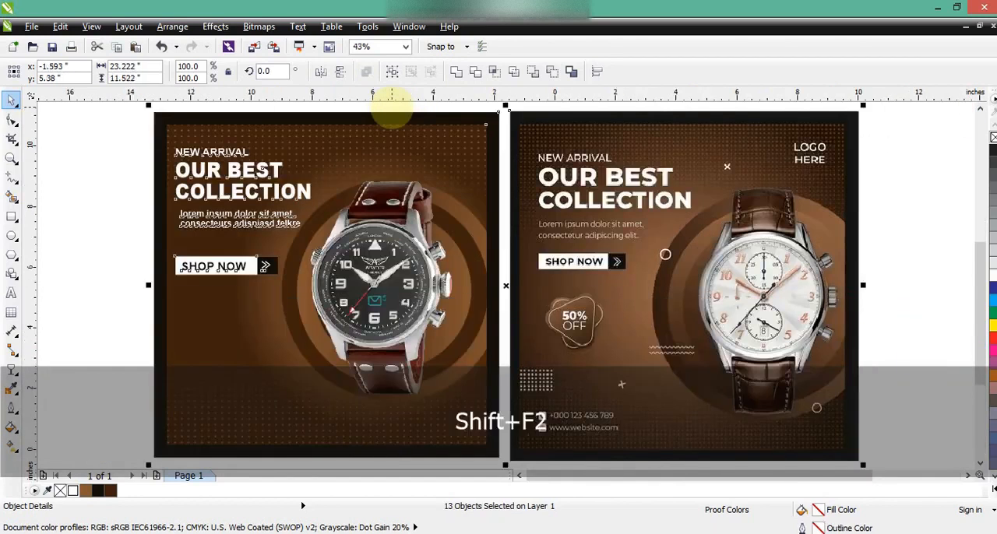
{"action": "key", "text": "Escape"}
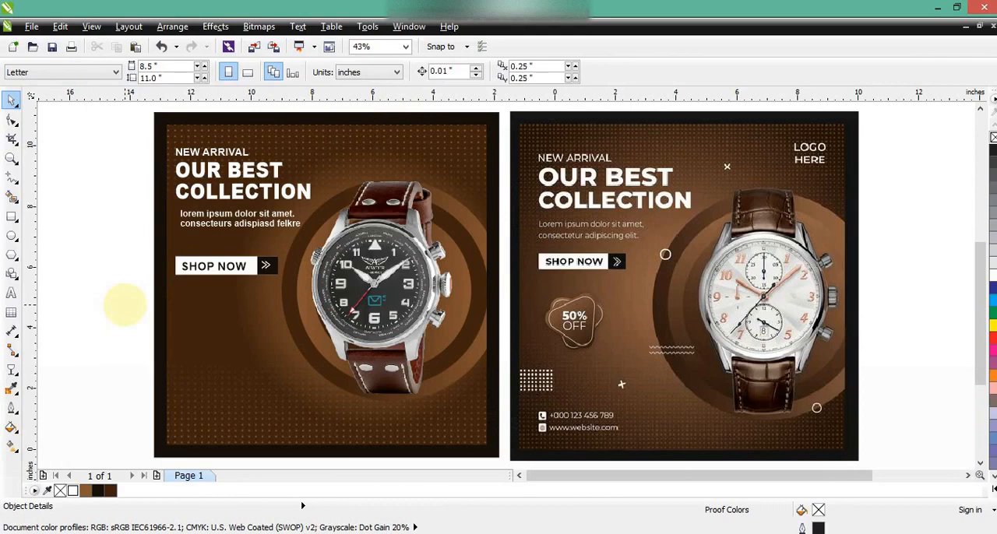
{"action": "left_click", "coordinate": [269, 533]}
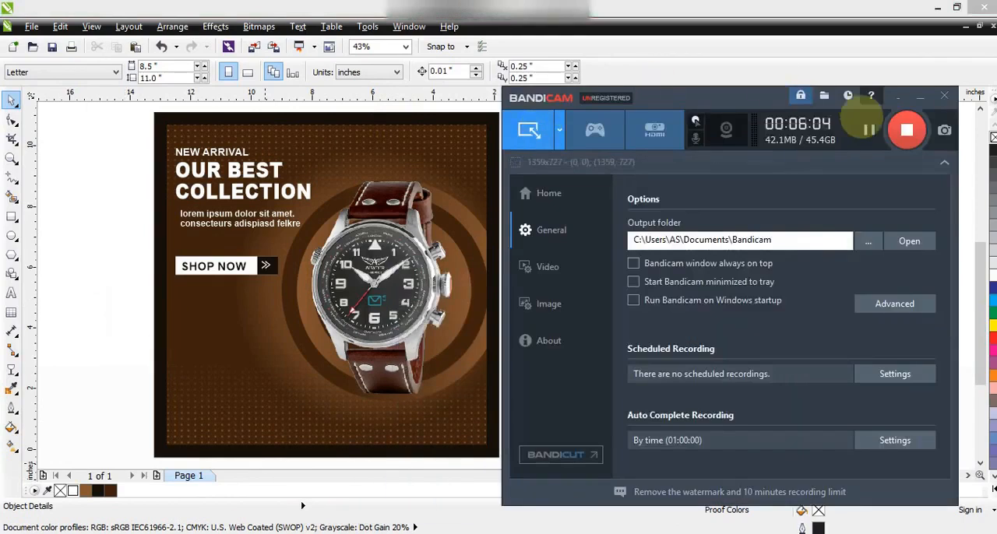